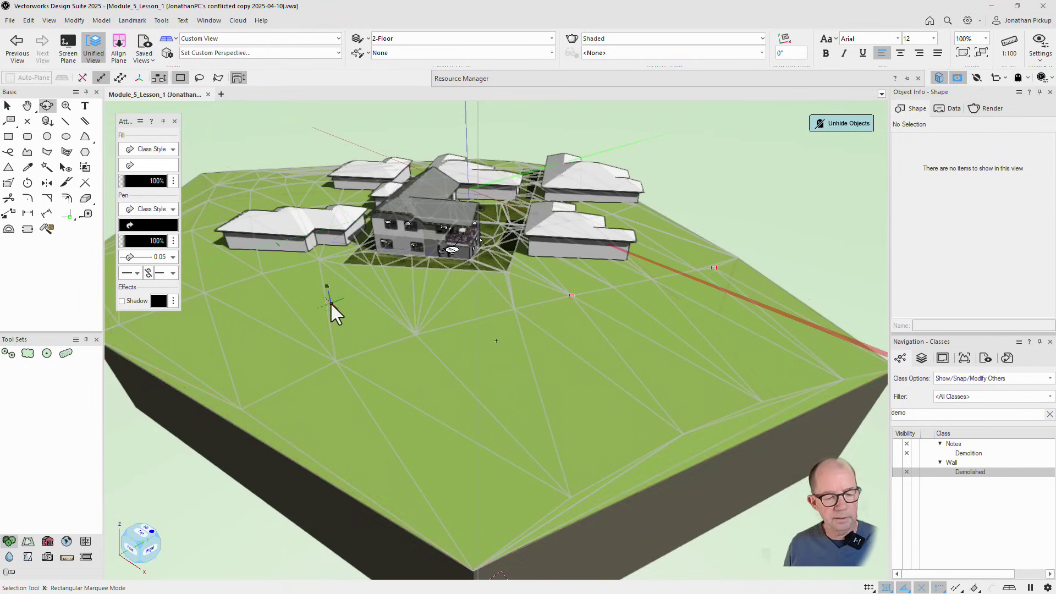
Step: Fly the camera from the wide site overview in close to the two-storey house with Flyover
key("c")
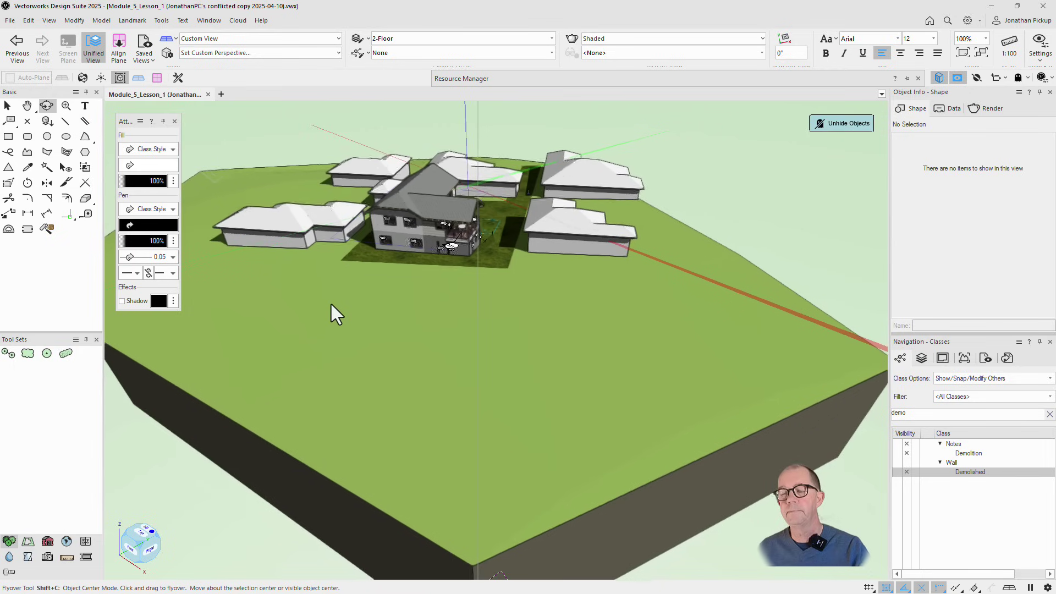
key("x")
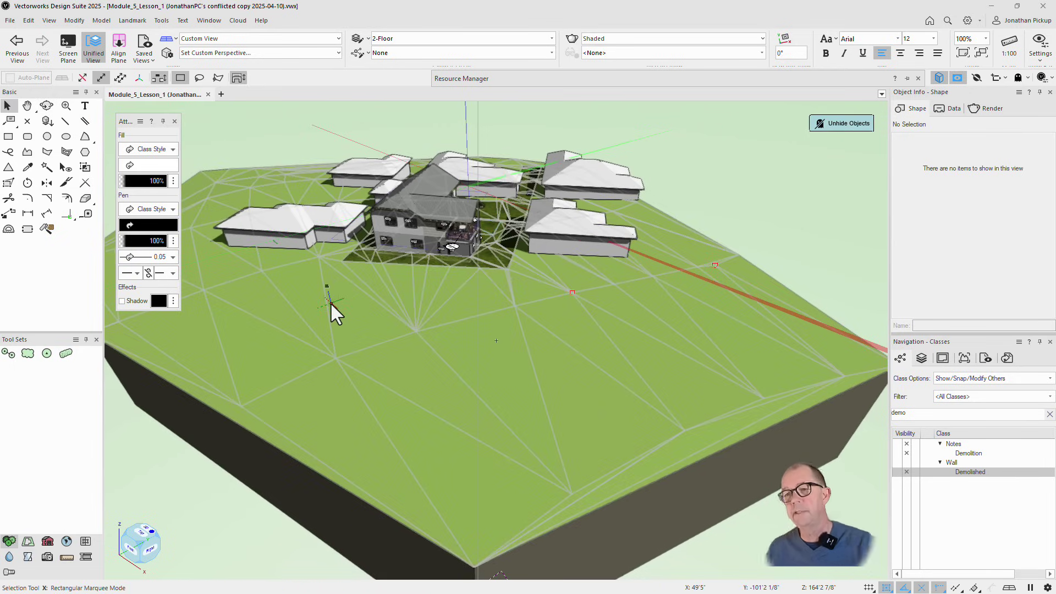
key("c")
mouse_move(332, 302)
left_mouse_down()
mouse_move(333, 314)
mouse_move(330, 302)
left_mouse_up()
key("x")
key("shift+c")
Step: Orbit around to the house's balcony side, then call up the Views radial menu
key("x")
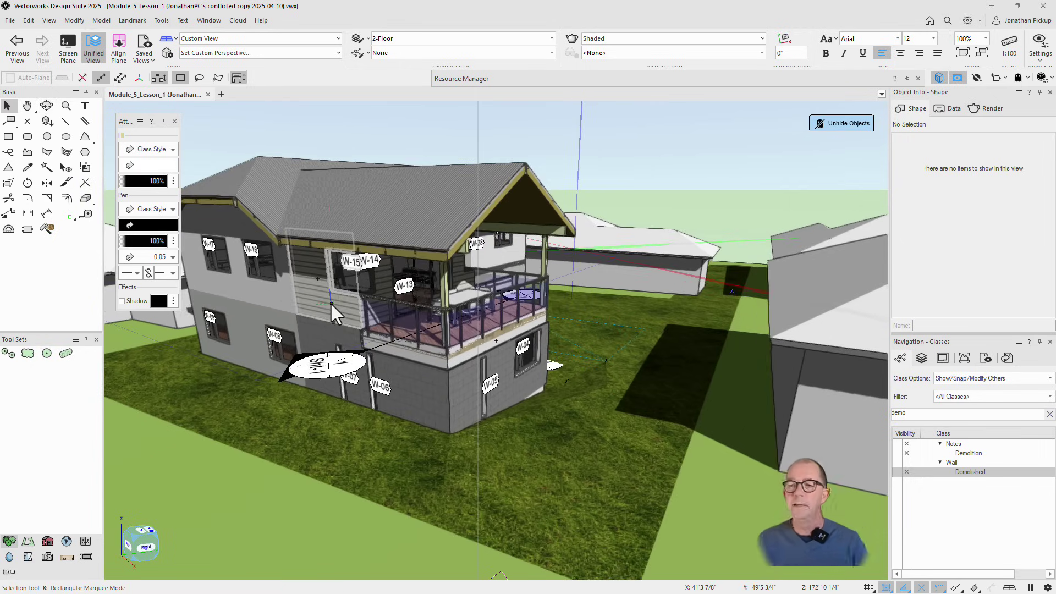
key("shift+c")
left_click_drag(330, 302, 331, 302)
key("x")
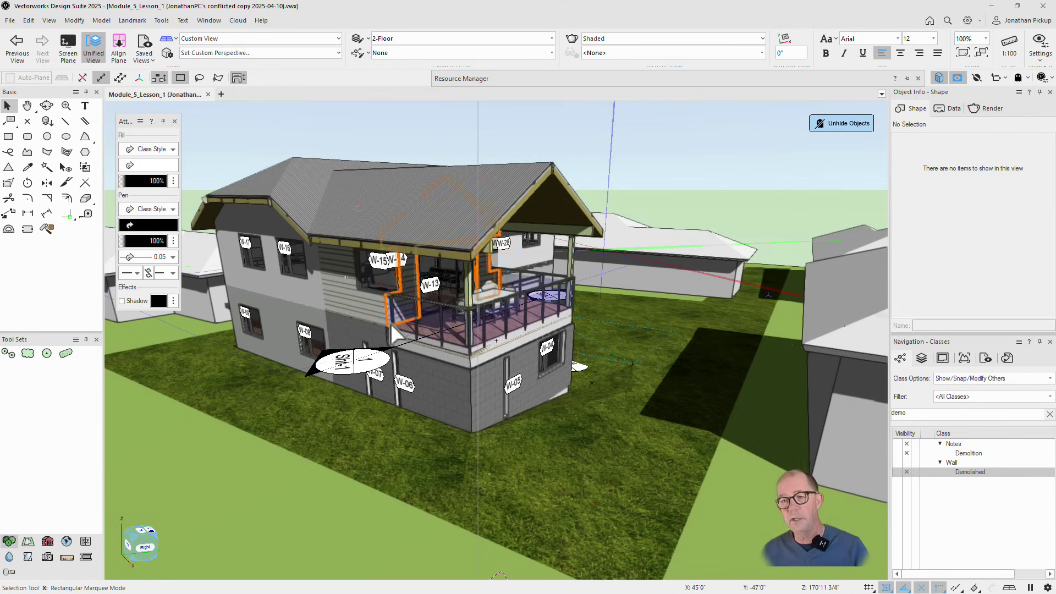
middle_click_drag(432, 250, 448, 255, "ctrl")
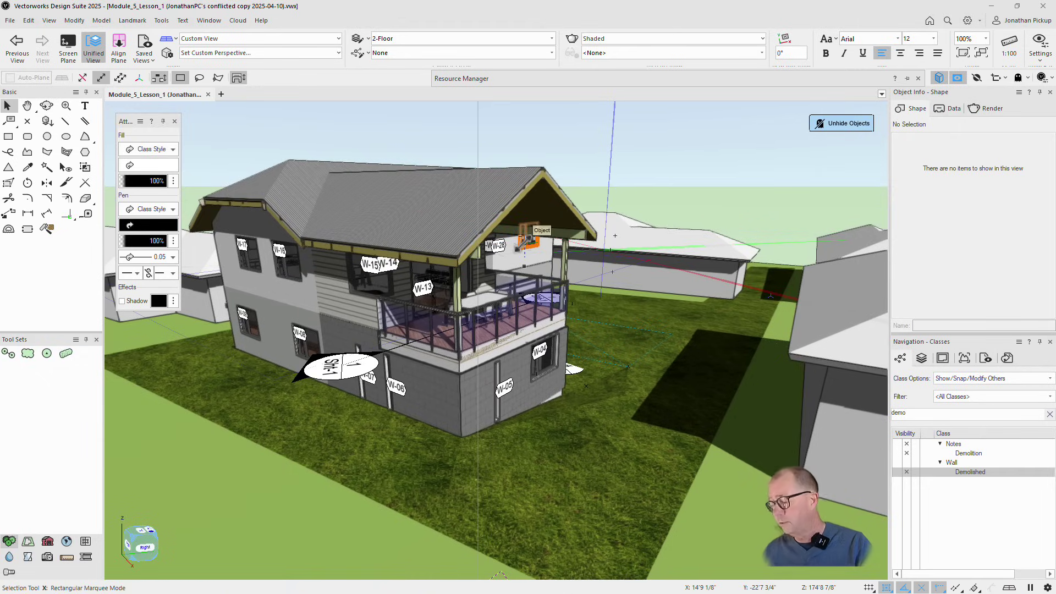
key("shift+c")
key("x")
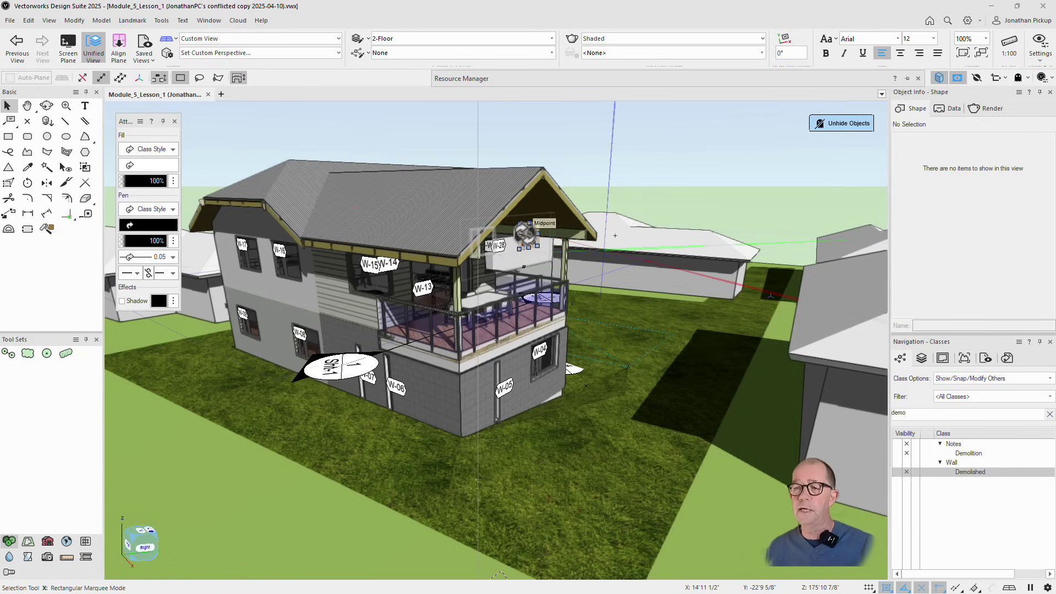
left_click_drag(527, 231, 595, 172)
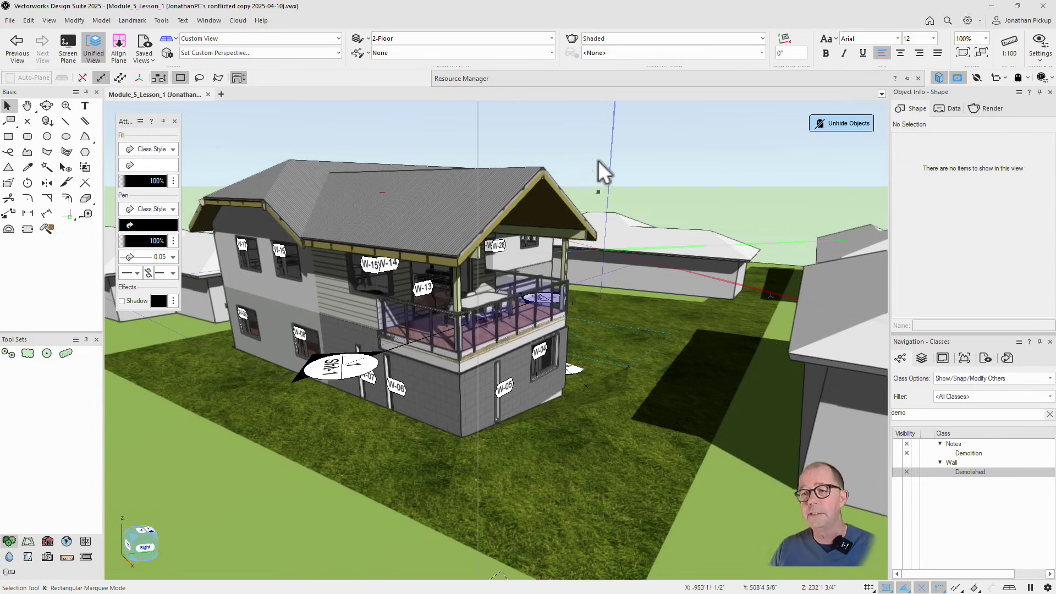
key("v")
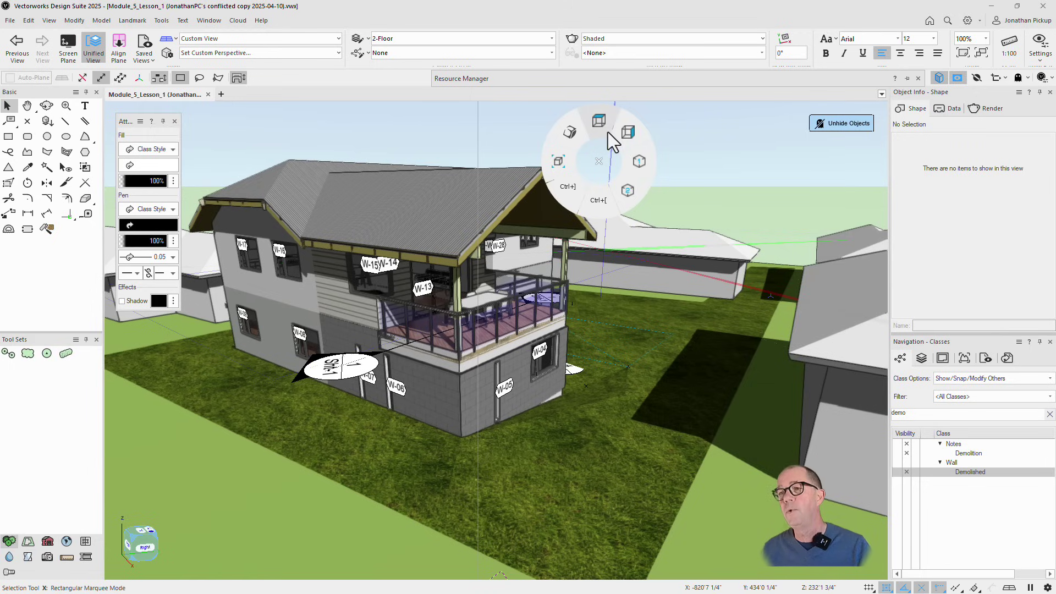
Step: Move from the Views pie to the Tools and Edit pies and try Paste on an empty clipboard
key("Escape")
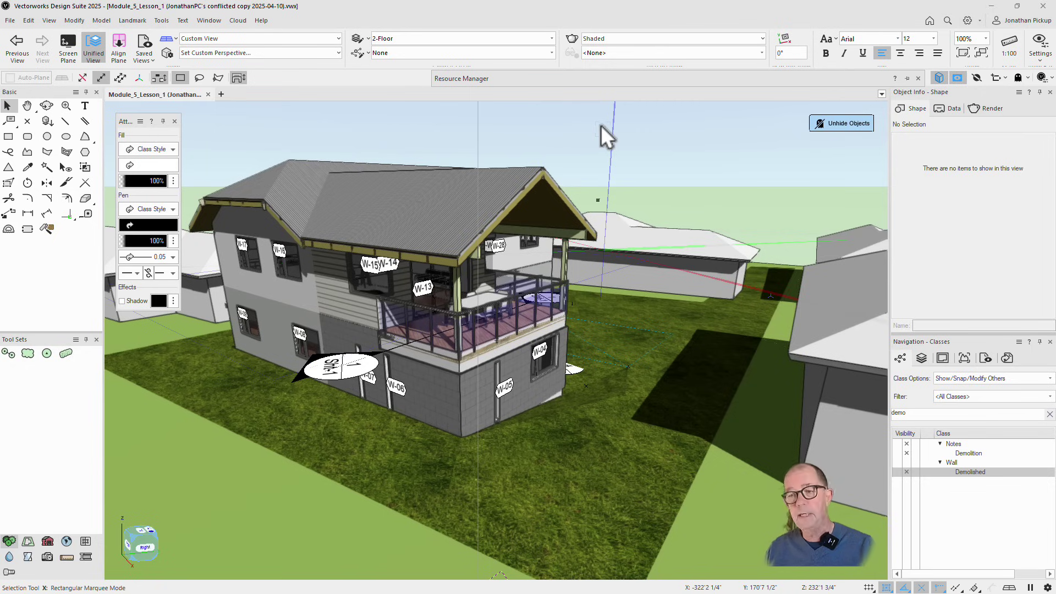
key("grave")
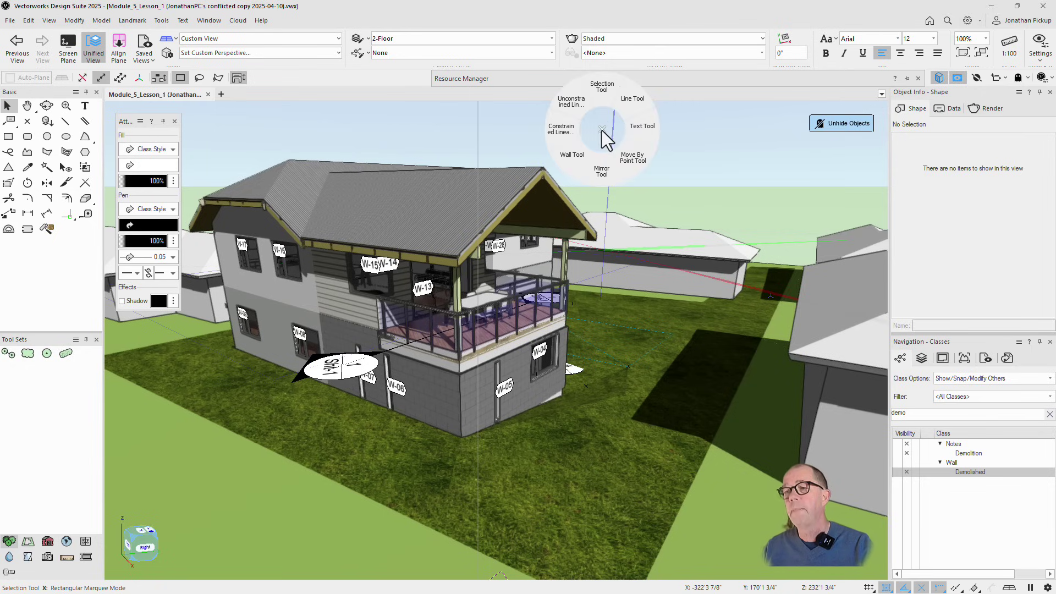
key("shift+grave")
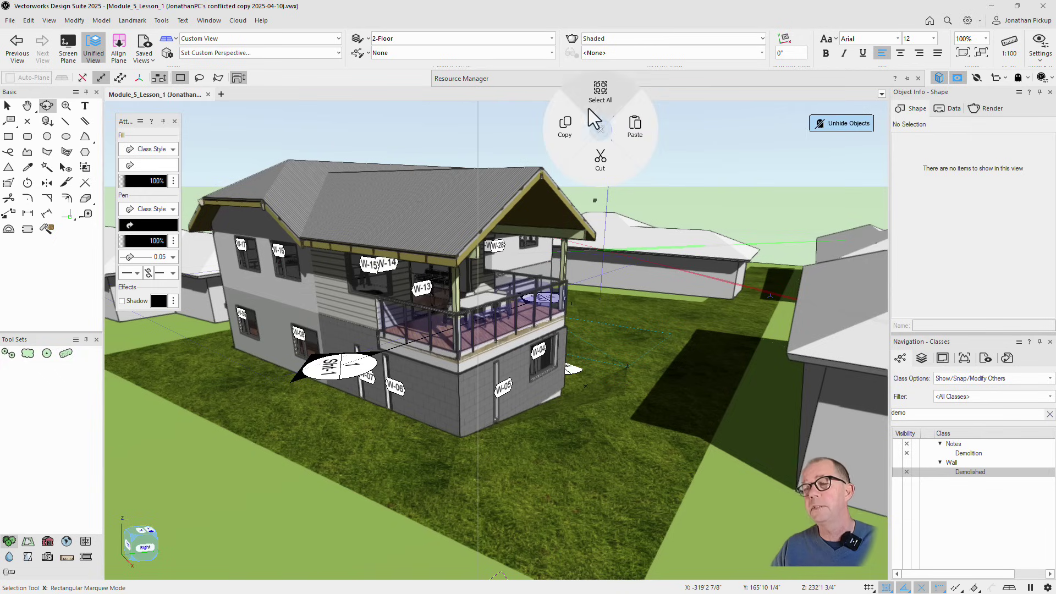
left_click(633, 128)
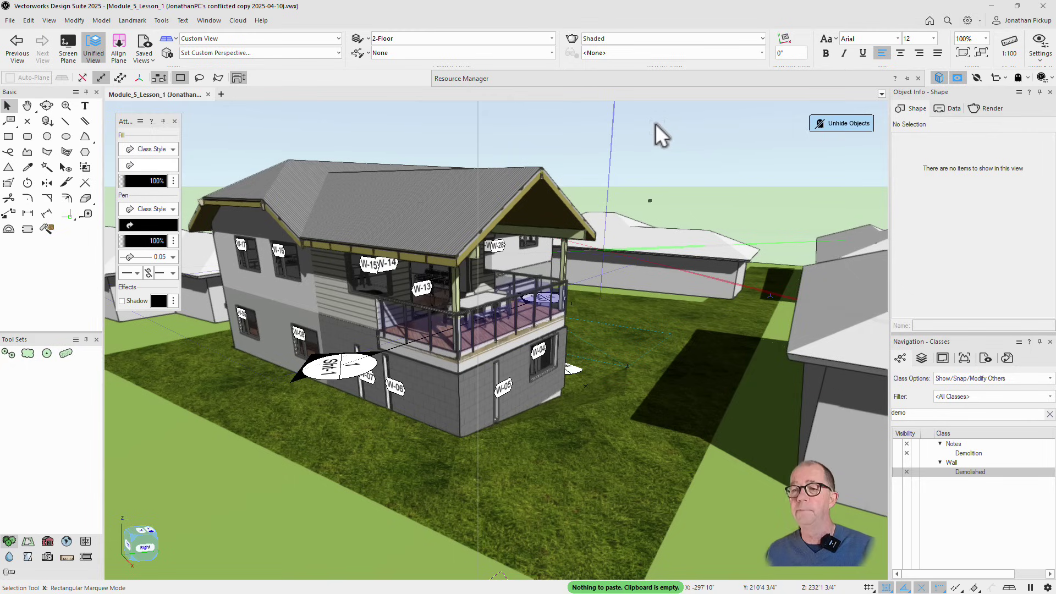
Step: Switch to Top view, then Left Isometric, from the Views radial menu
key("v")
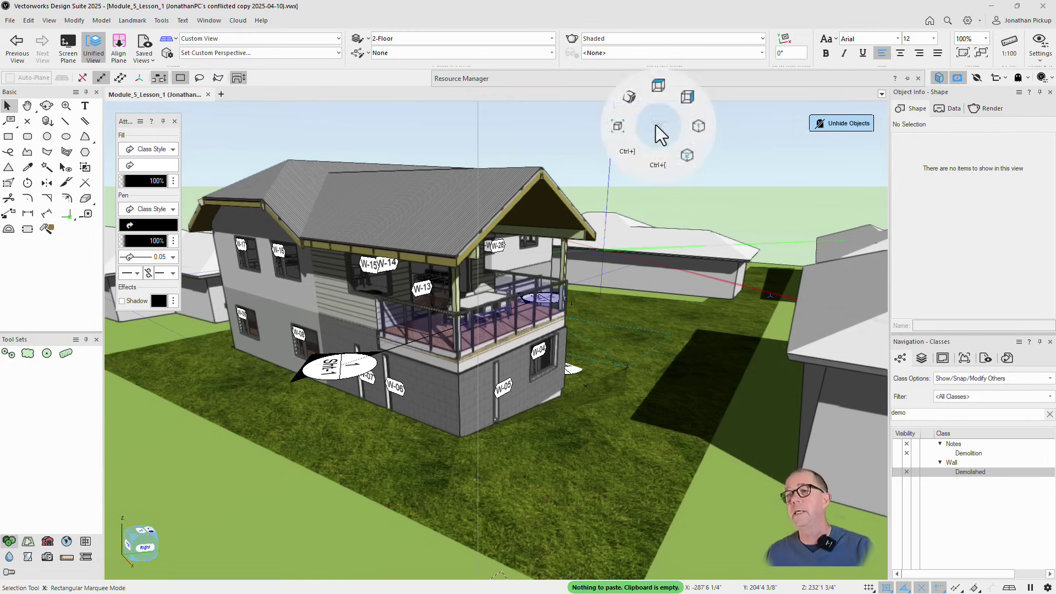
left_click(655, 93)
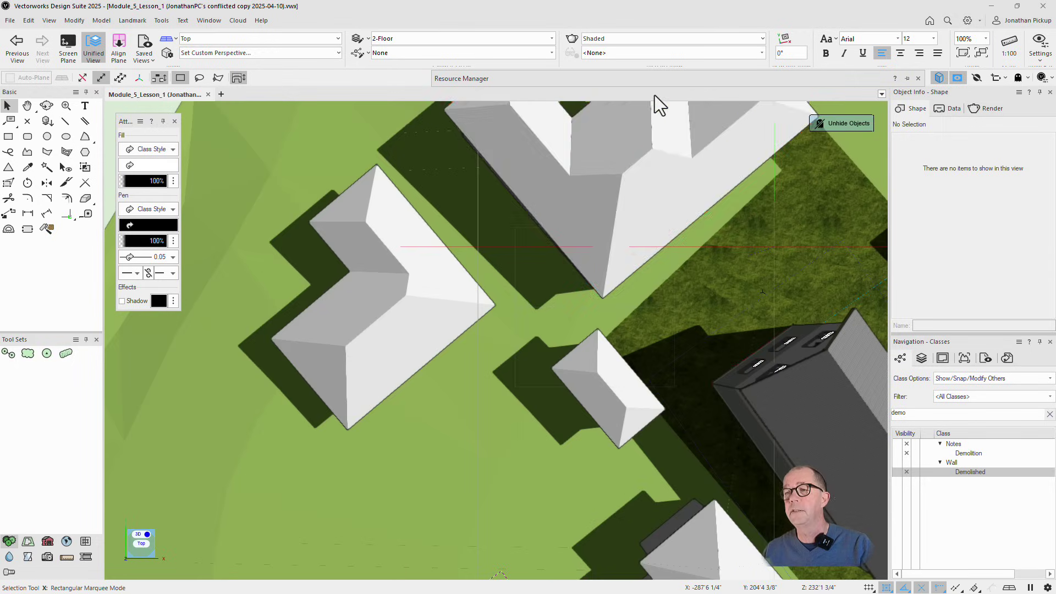
key("v")
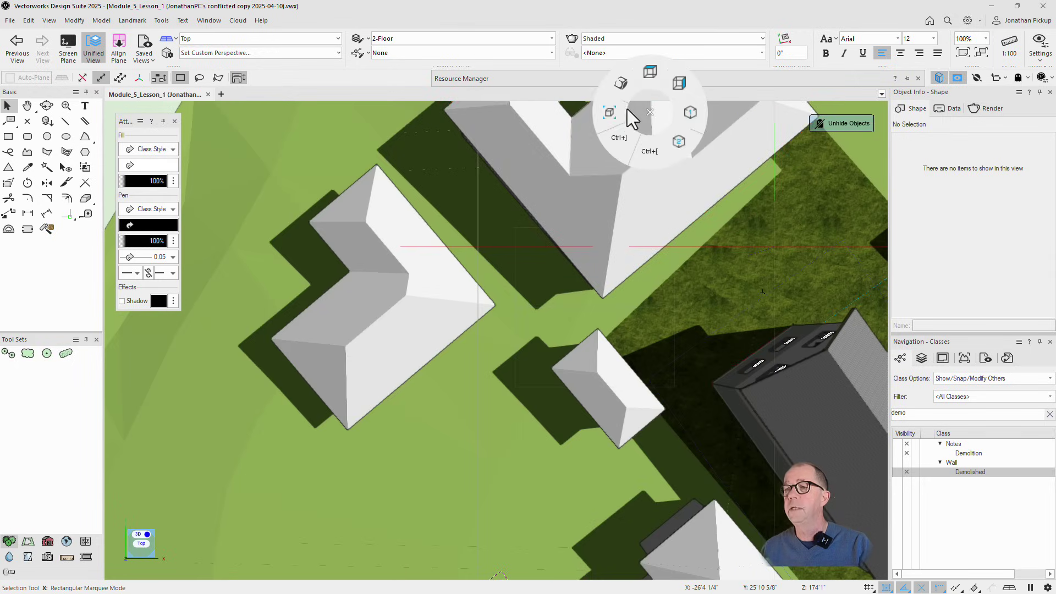
left_click(689, 117)
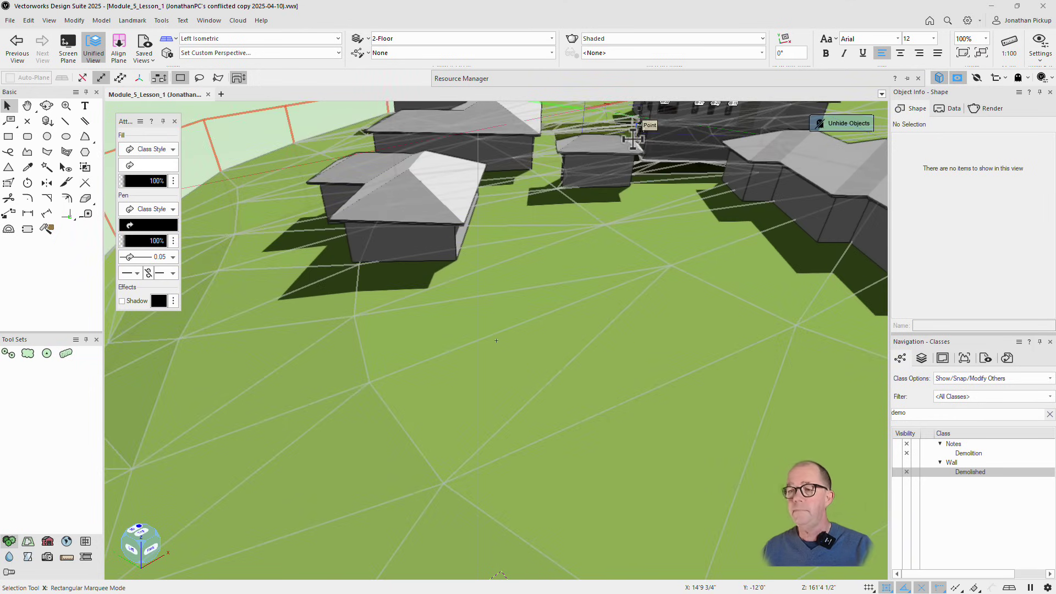
Step: Zoom out, then use Previous View five times to return to the earlier house view
scroll(633, 140, "down", 10)
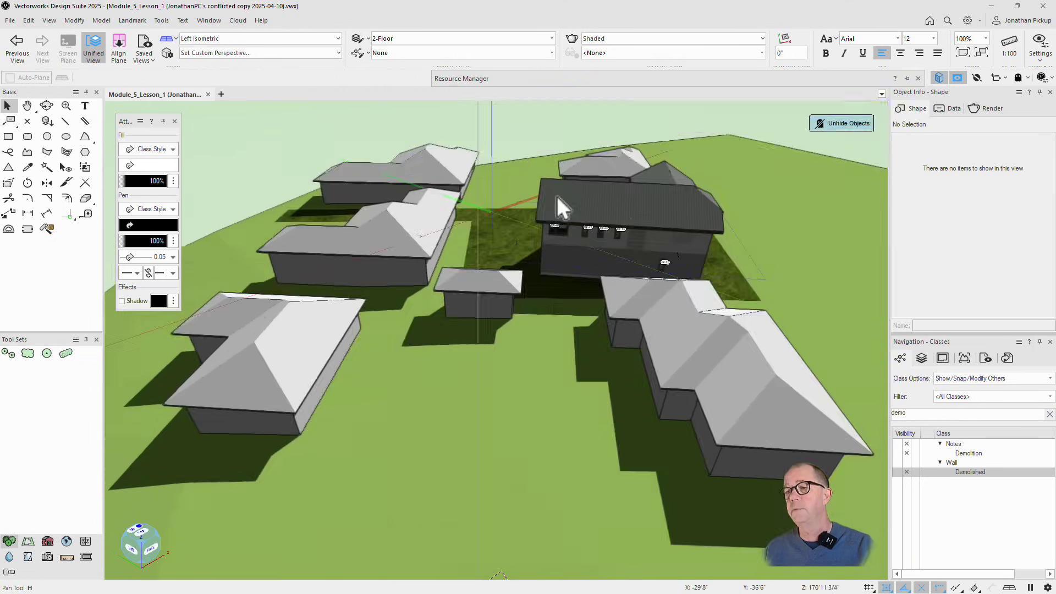
left_click(17, 49)
left_click(17, 48)
left_click(17, 49)
left_click(17, 48)
left_click(17, 48)
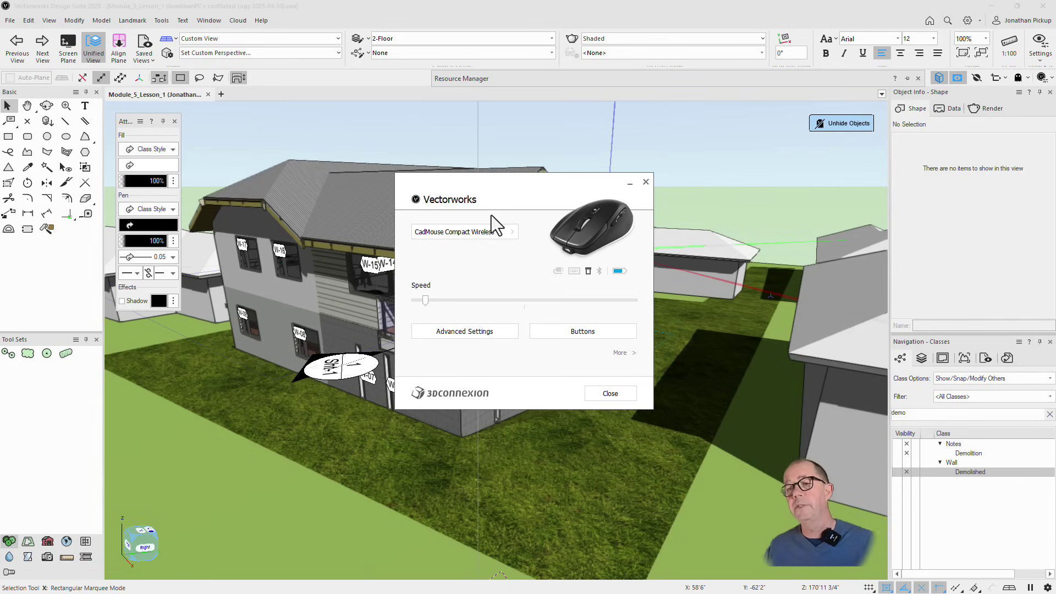
Step: Select the SpaceMouse Wireless and record X as its right-button shortcut, left button unchanged
left_click(500, 237)
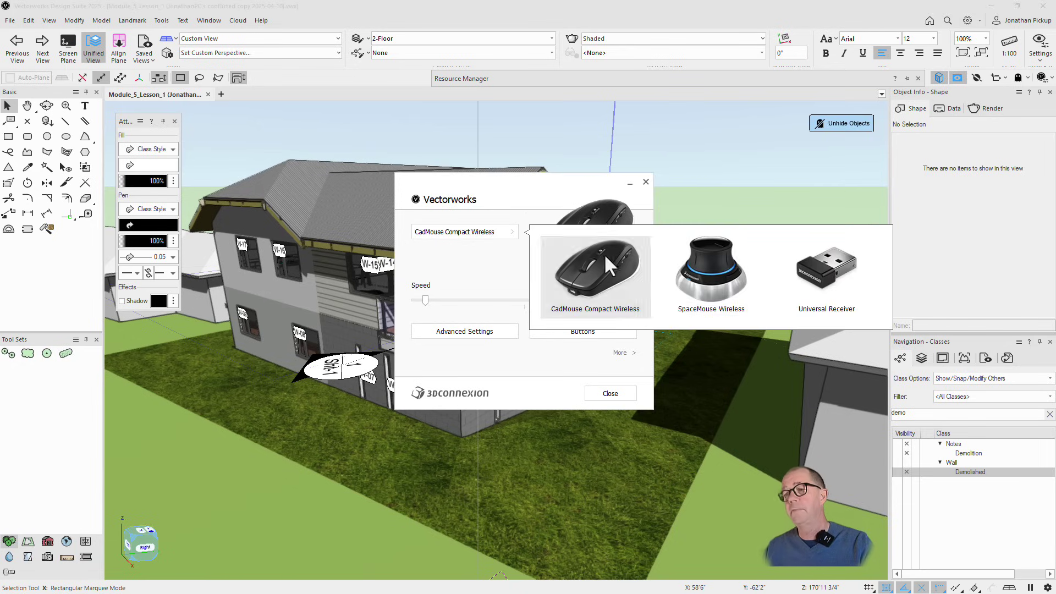
left_click(680, 274)
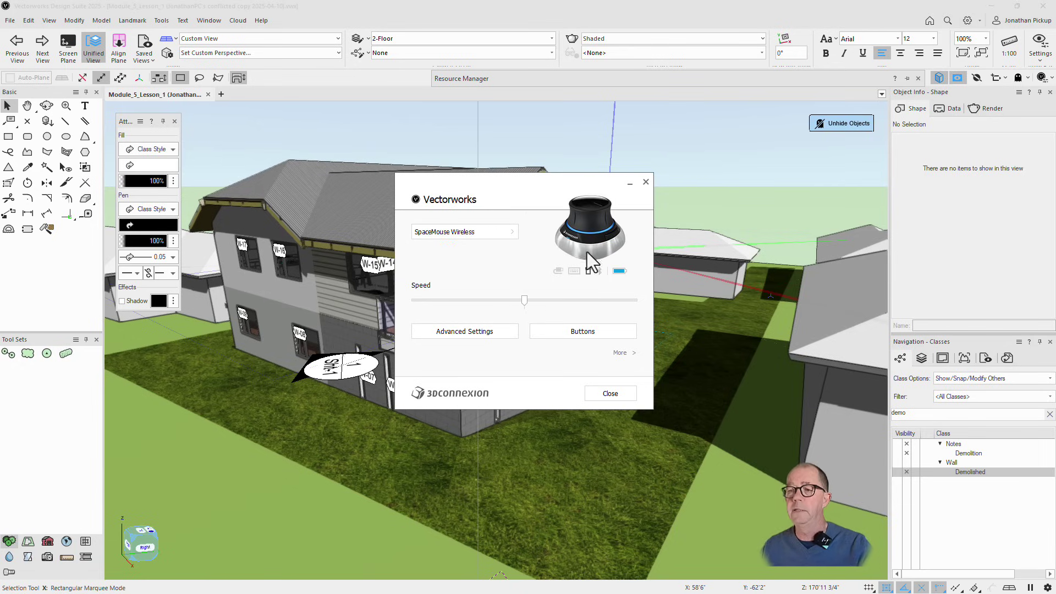
left_click(556, 329)
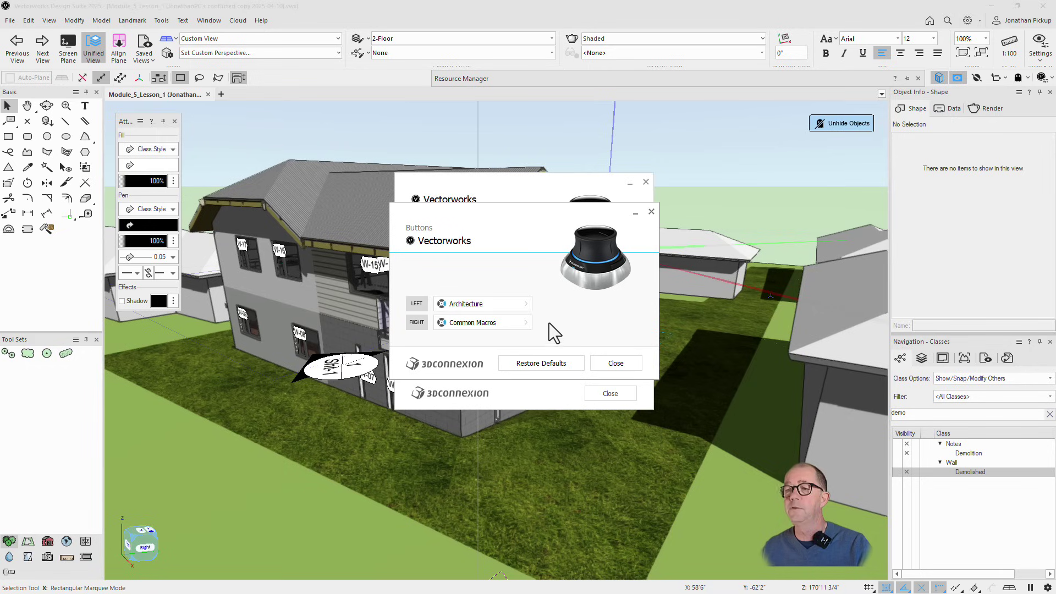
left_click(525, 304)
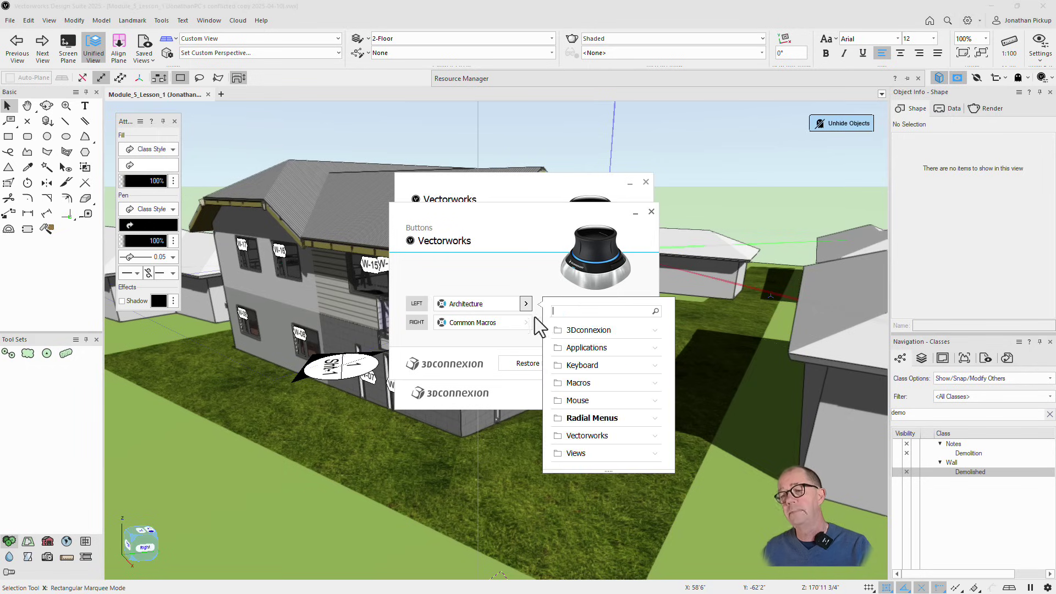
left_click(518, 323)
left_click(526, 322)
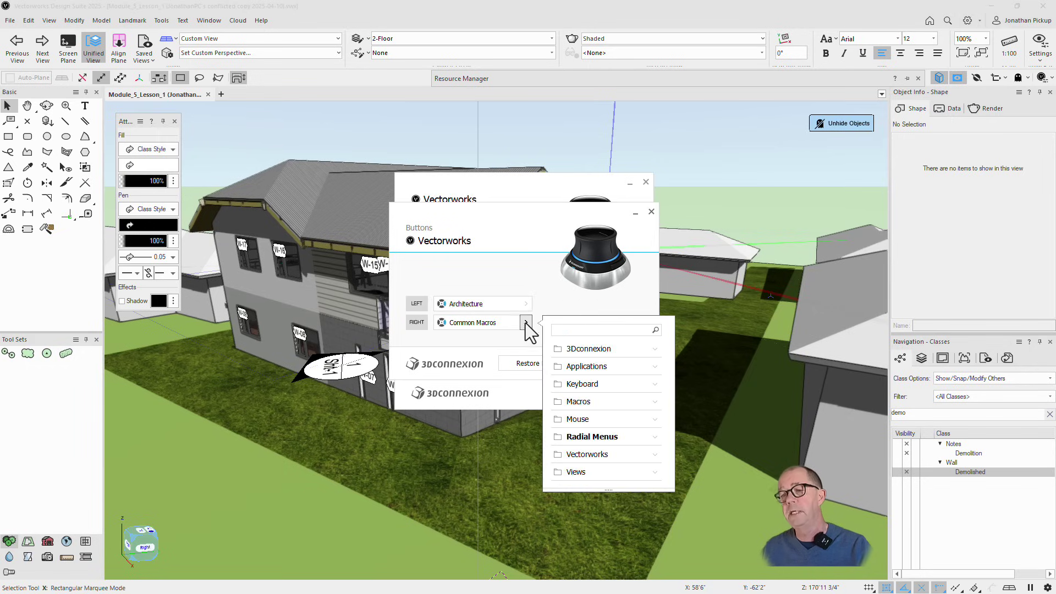
left_click(502, 324)
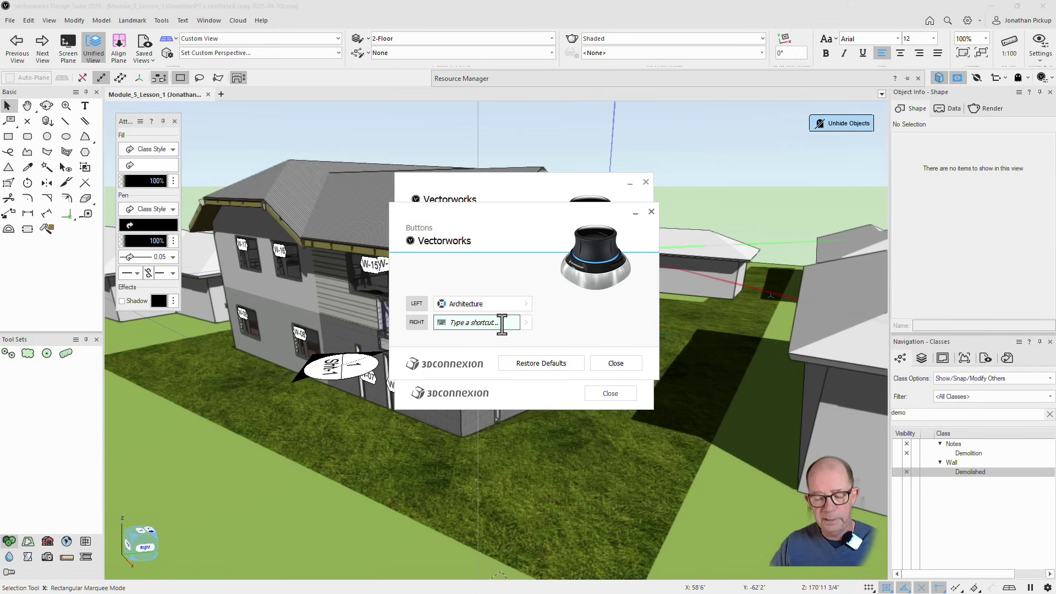
key("x")
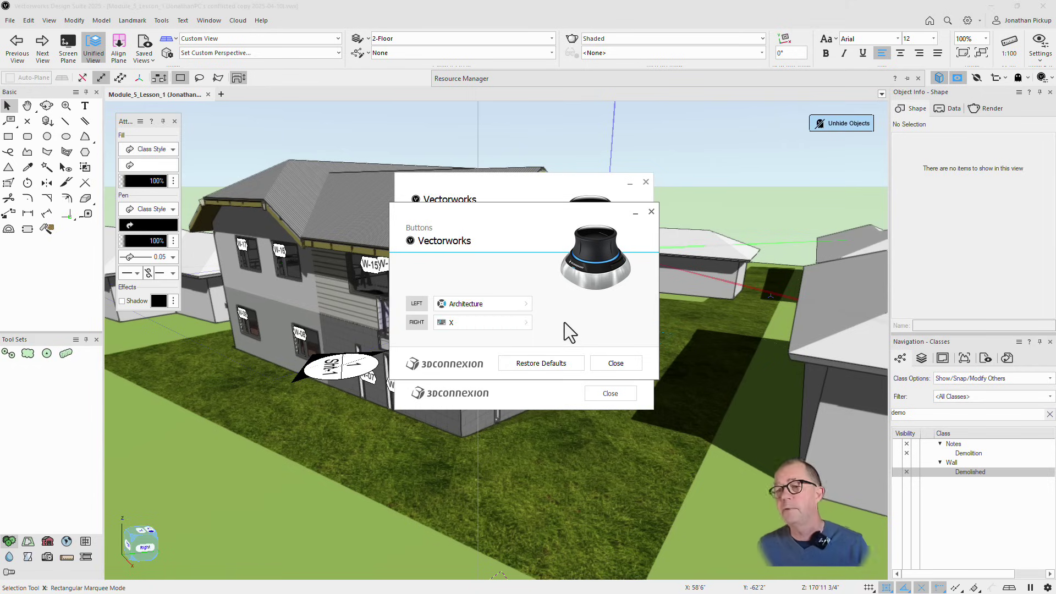
left_click(615, 363)
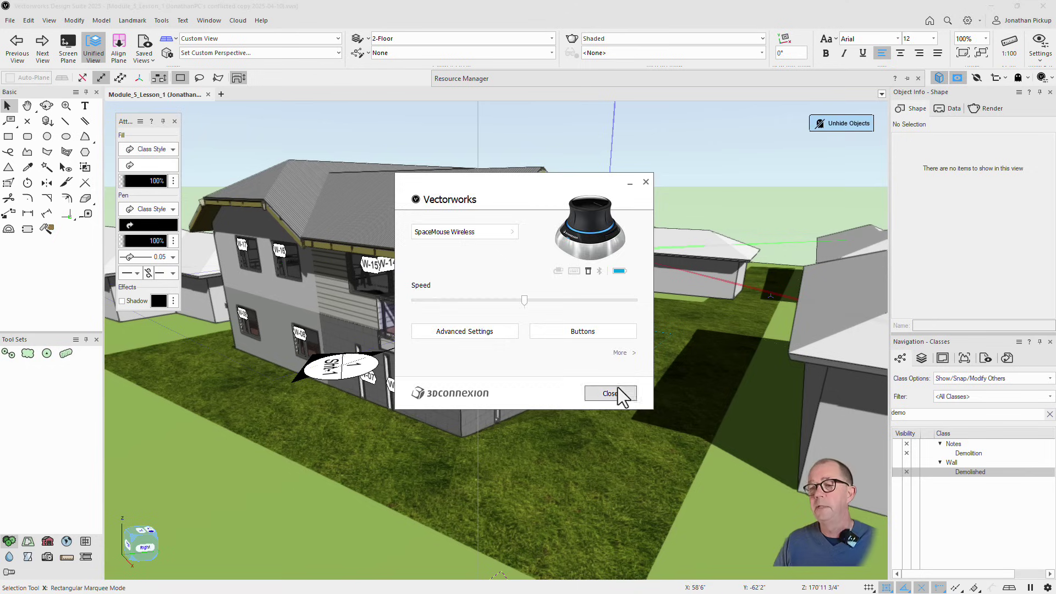
Step: Close the 3Dconnexion panel, try the Visibility and Attribute Mapping tools, and return to Selection
left_click(612, 393)
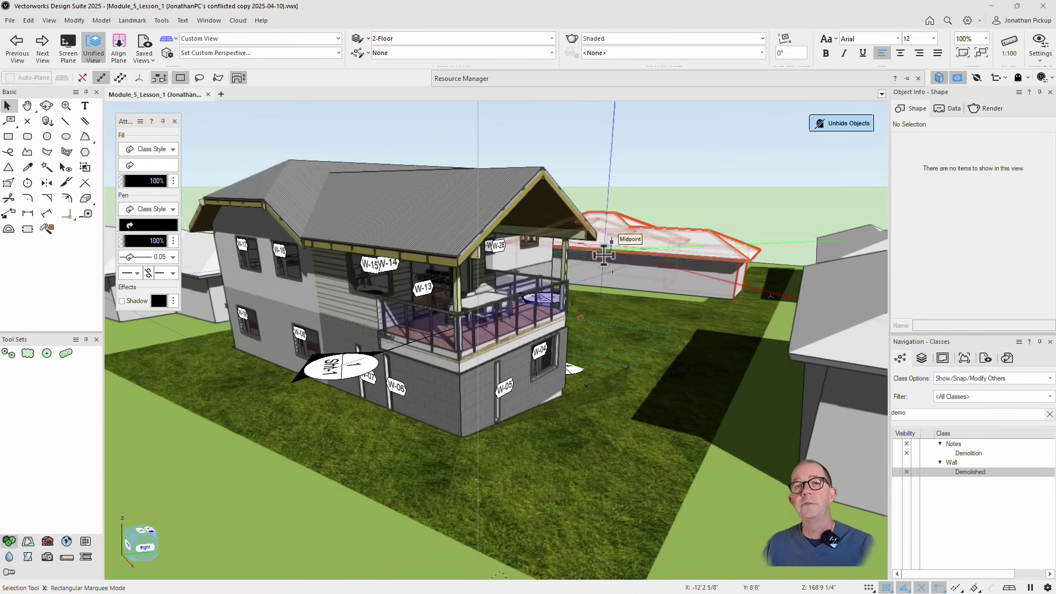
left_click(65, 169)
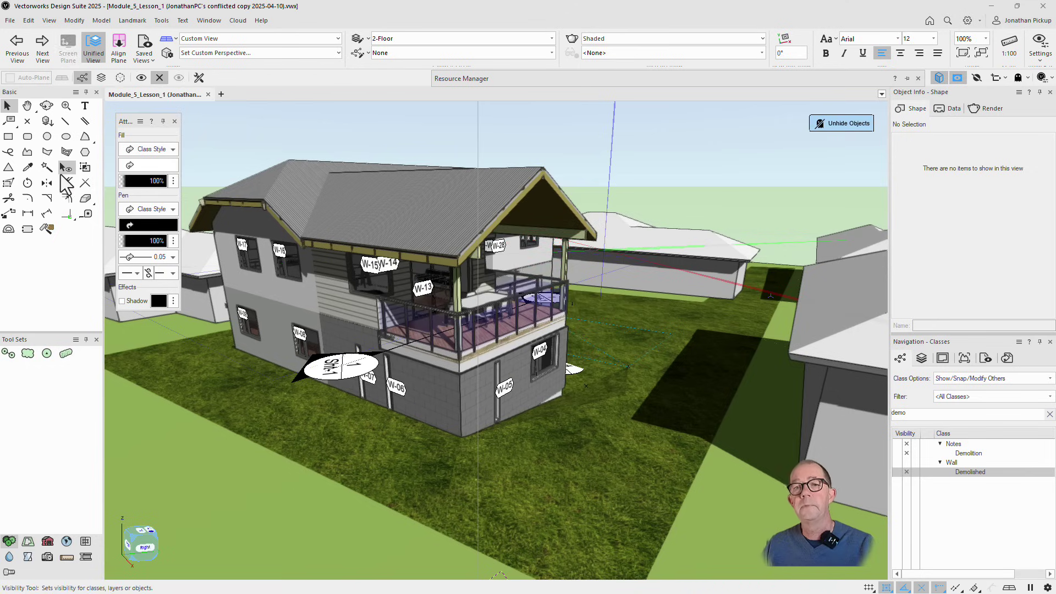
left_click(85, 168)
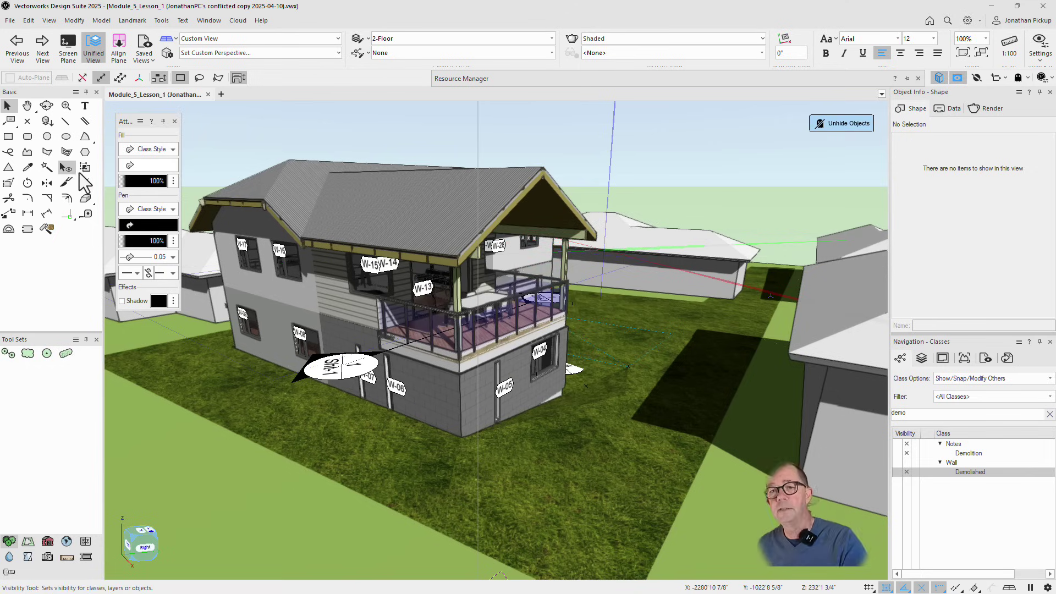
key("x")
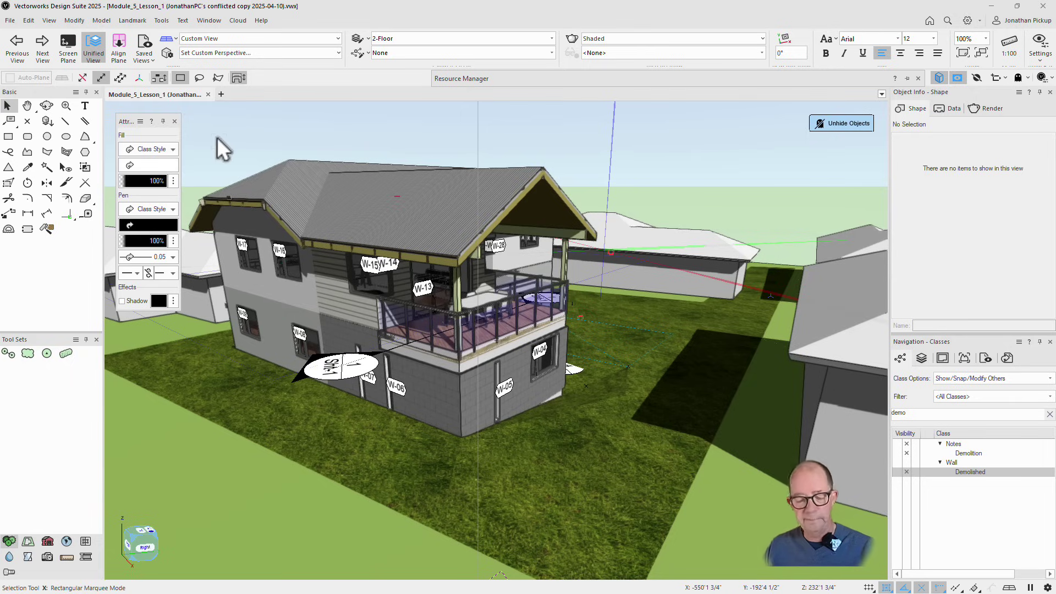
Step: Browse the command groups and assign the Radial Menus > Draw entry to the SpaceMouse right button
left_click(440, 198)
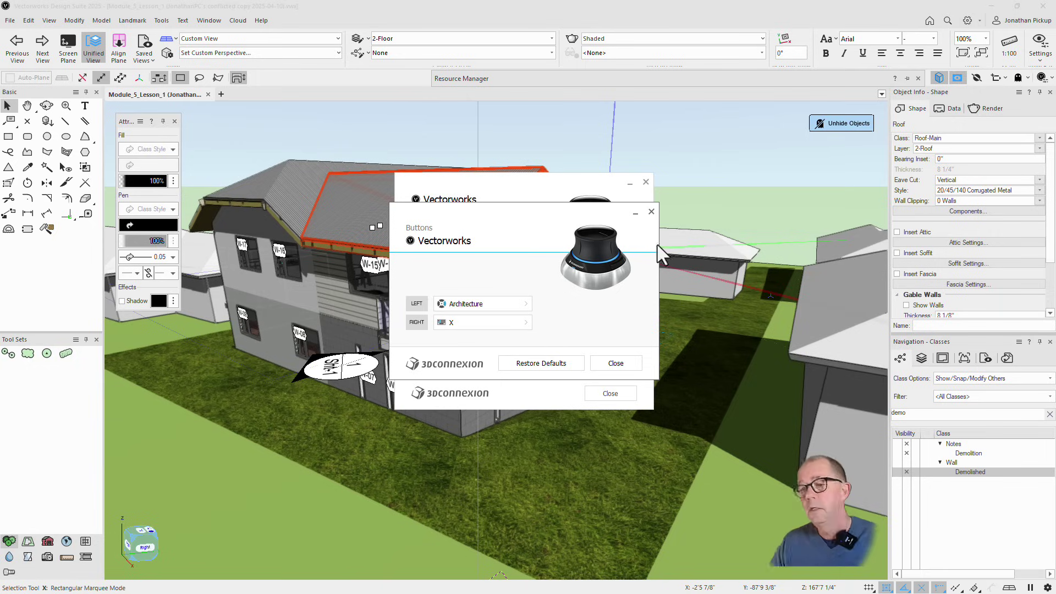
left_click(526, 322)
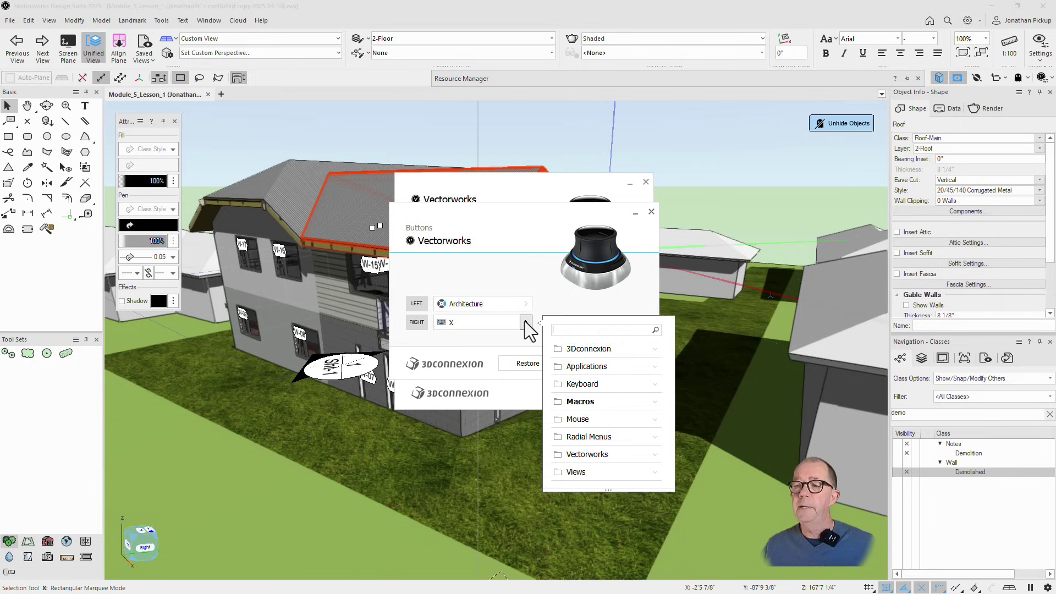
left_click(652, 403)
scroll(633, 405, "down", 3)
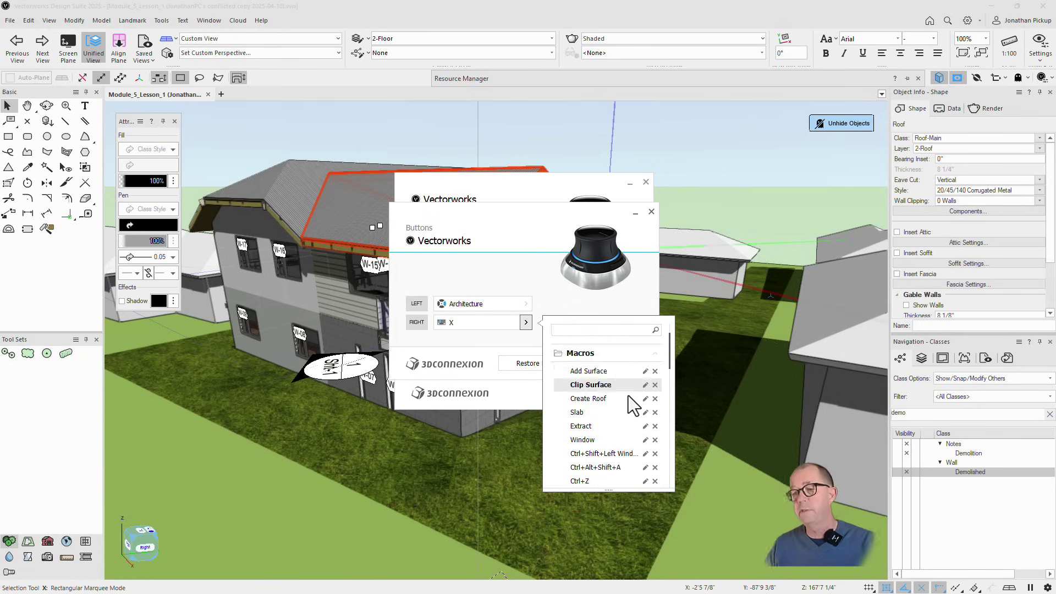
scroll(633, 404, "down", 1)
scroll(633, 404, "up", 5)
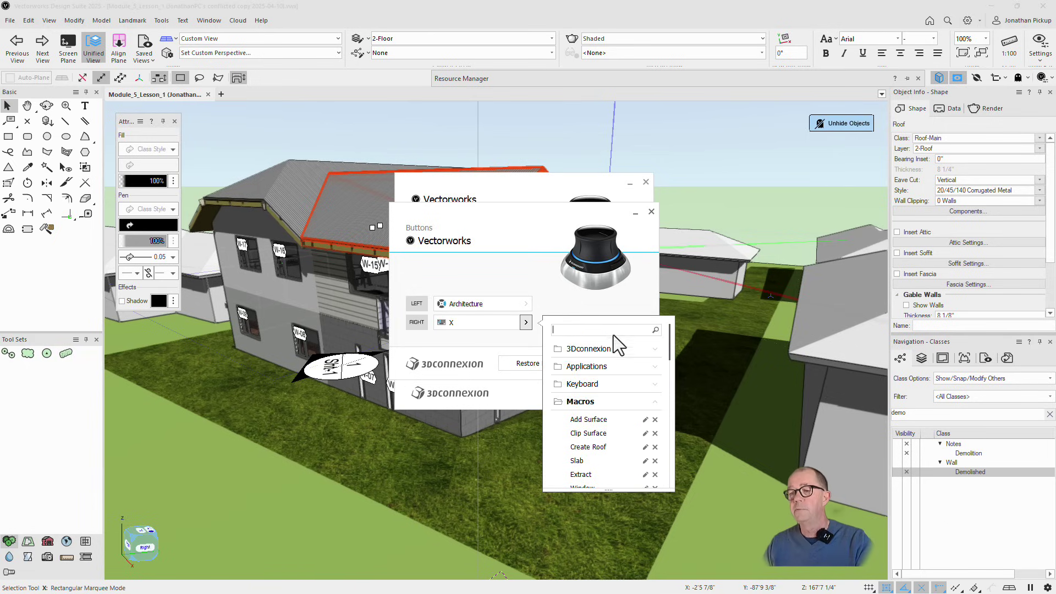
left_click(575, 402)
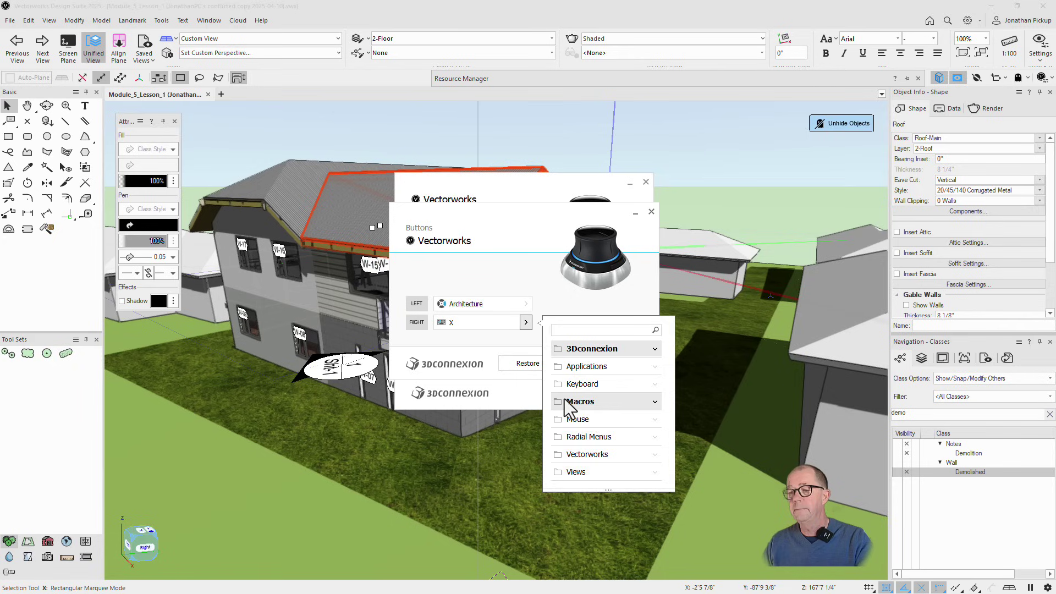
left_click(589, 436)
scroll(601, 456, "down", 3)
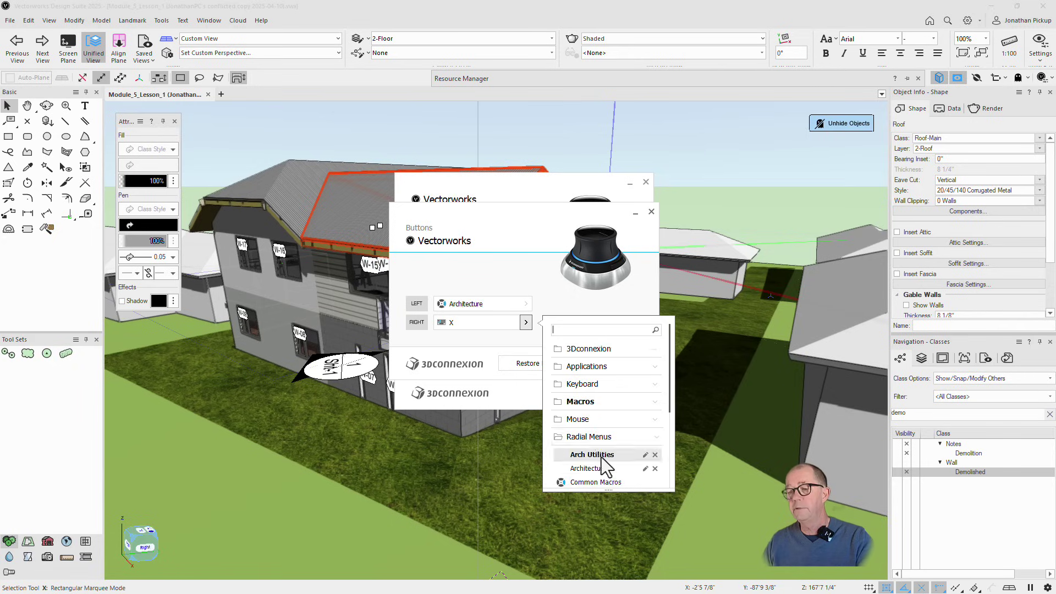
scroll(606, 463, "down", 2)
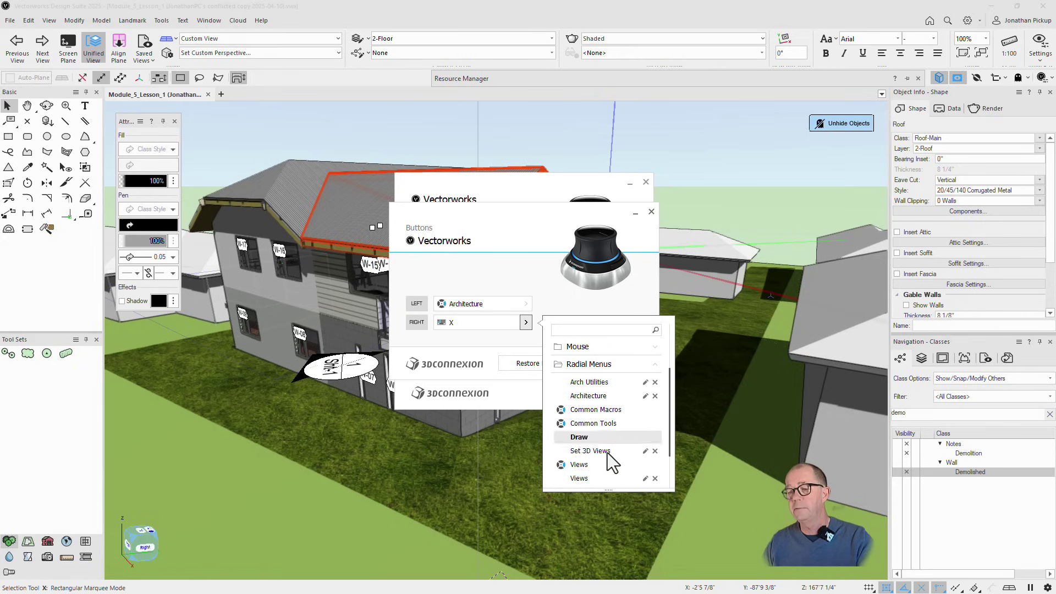
left_click(583, 436)
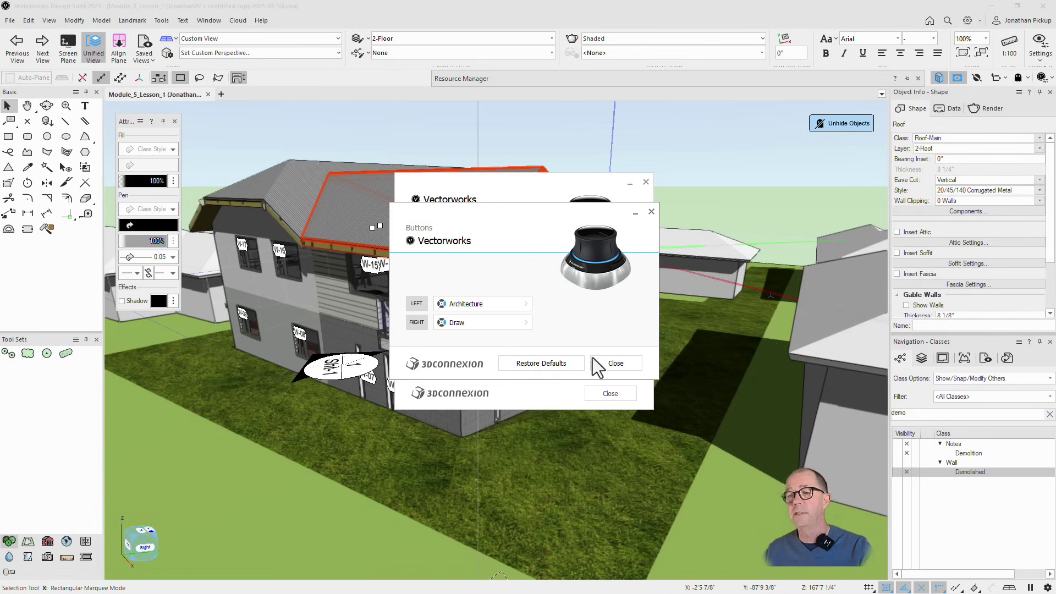
left_click(616, 364)
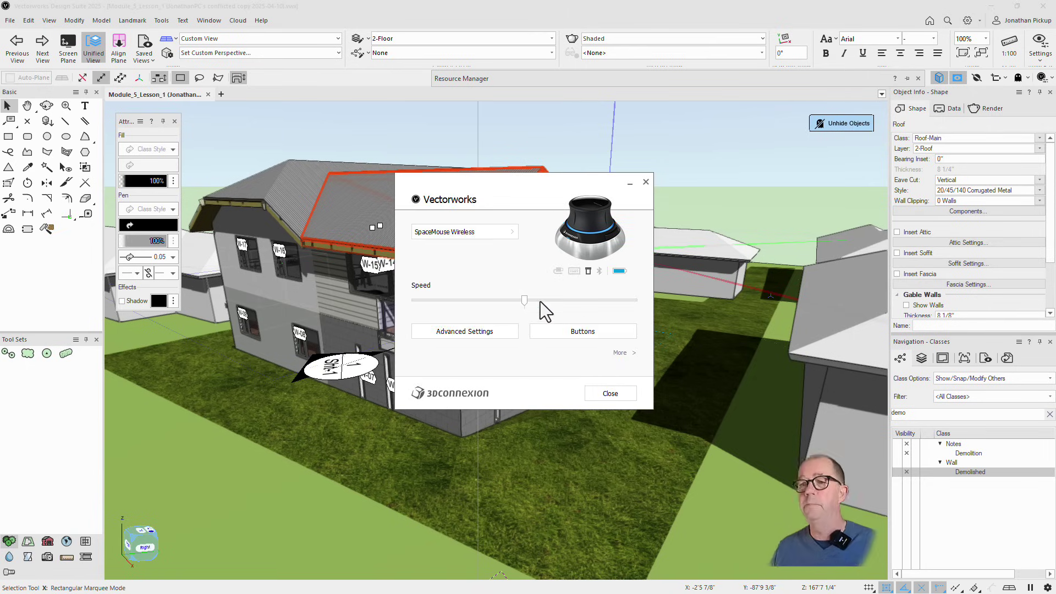
left_click(491, 333)
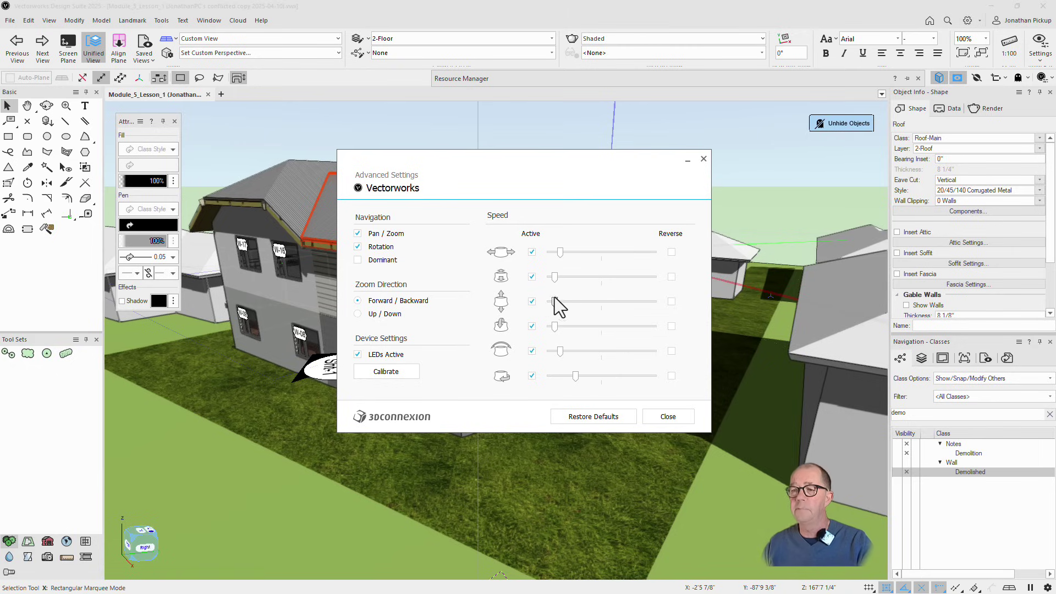
left_click(658, 416)
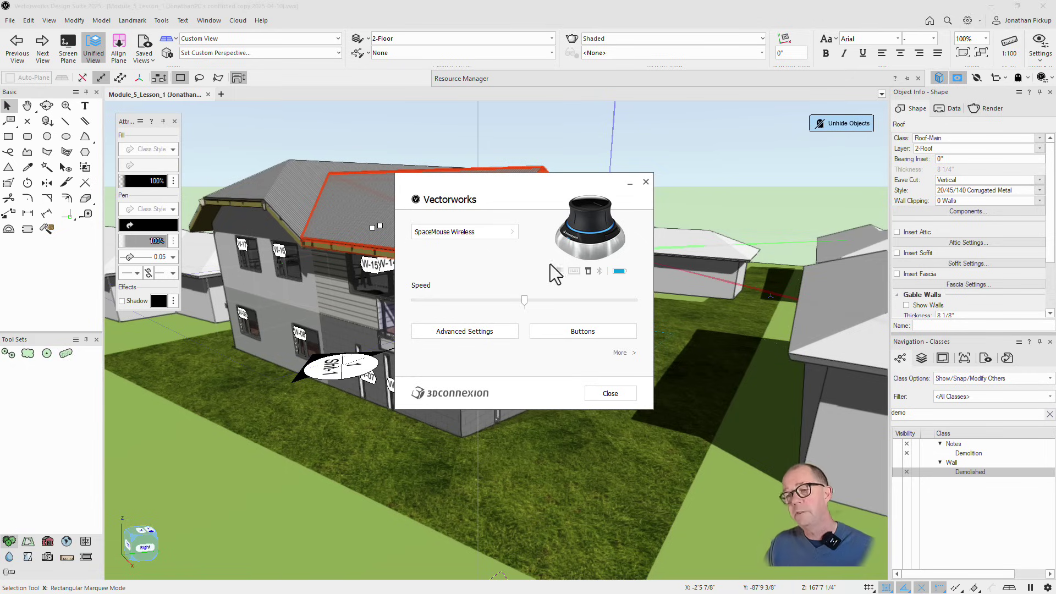
Step: Reassign the SpaceMouse right button to 3Dconnexion > Properties... and close both dialogs
left_click(566, 326)
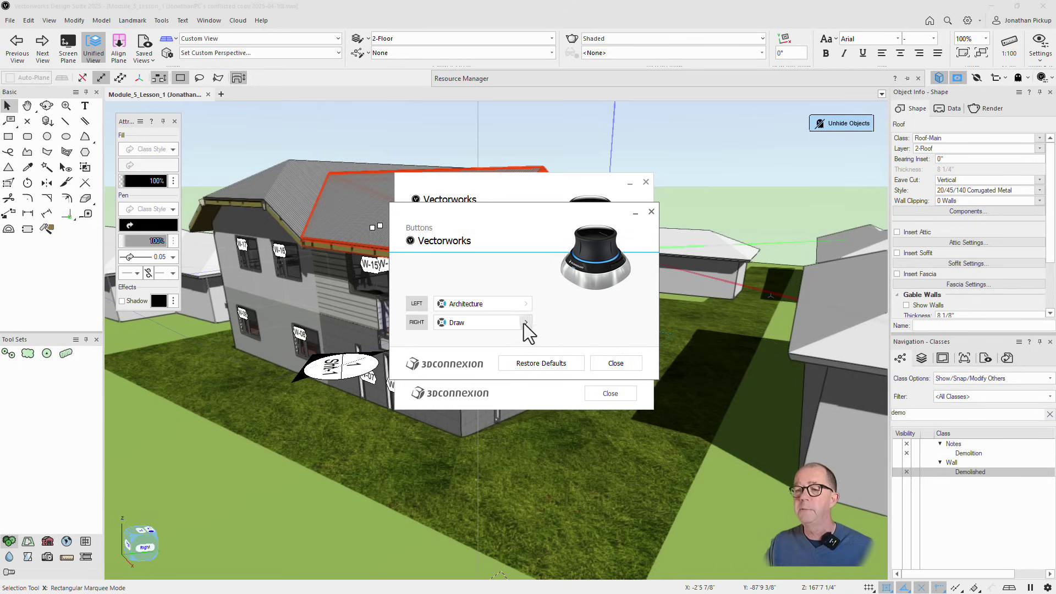
left_click(524, 323)
left_click(592, 350)
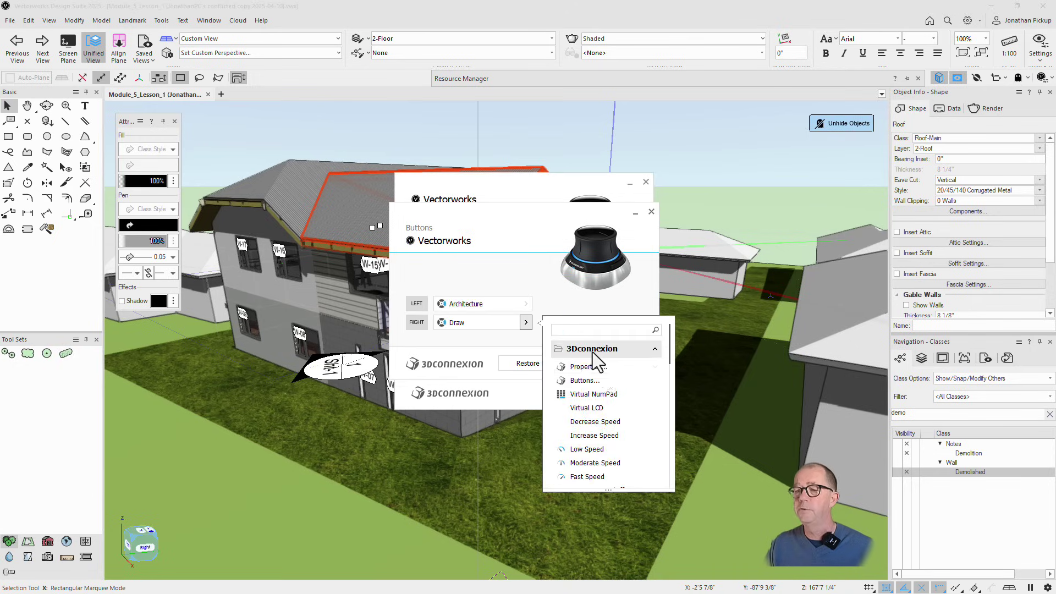
left_click(601, 369)
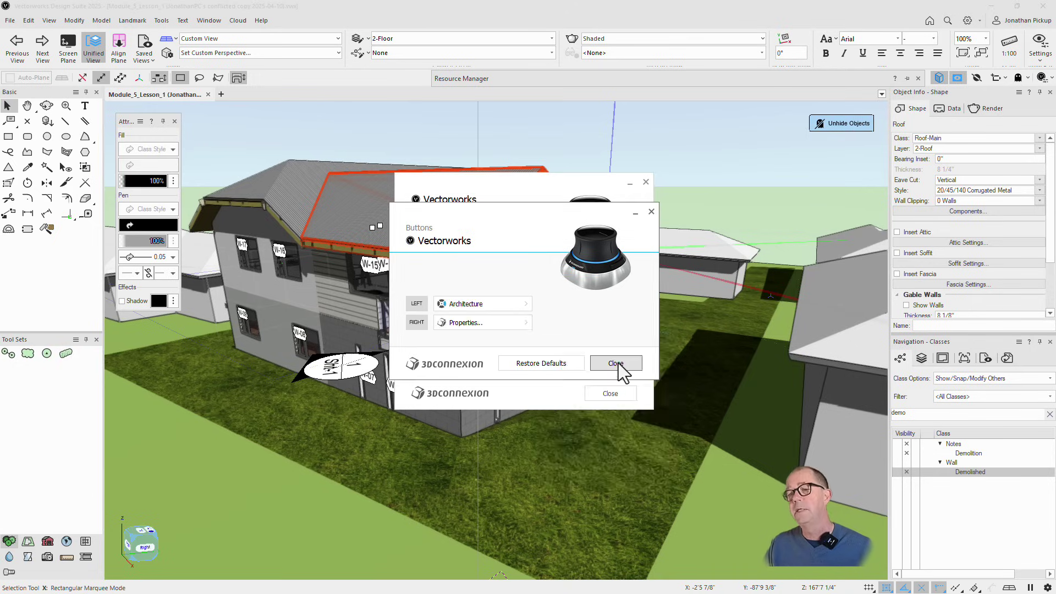
left_click(620, 367)
left_click(609, 394)
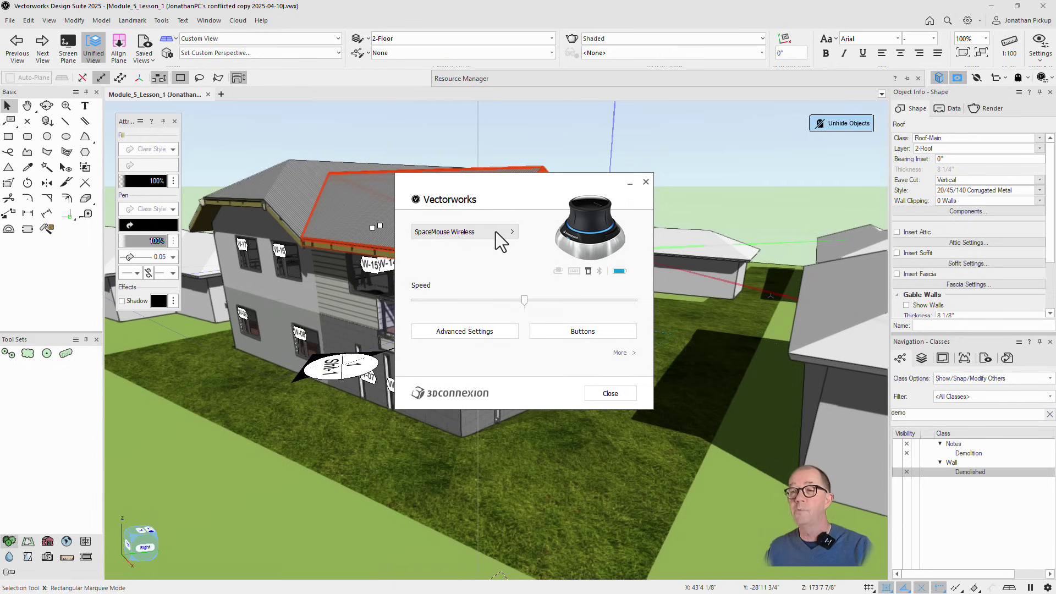
Step: Switch to the CadMouse Compact Wireless and review its button assignments
left_click(500, 237)
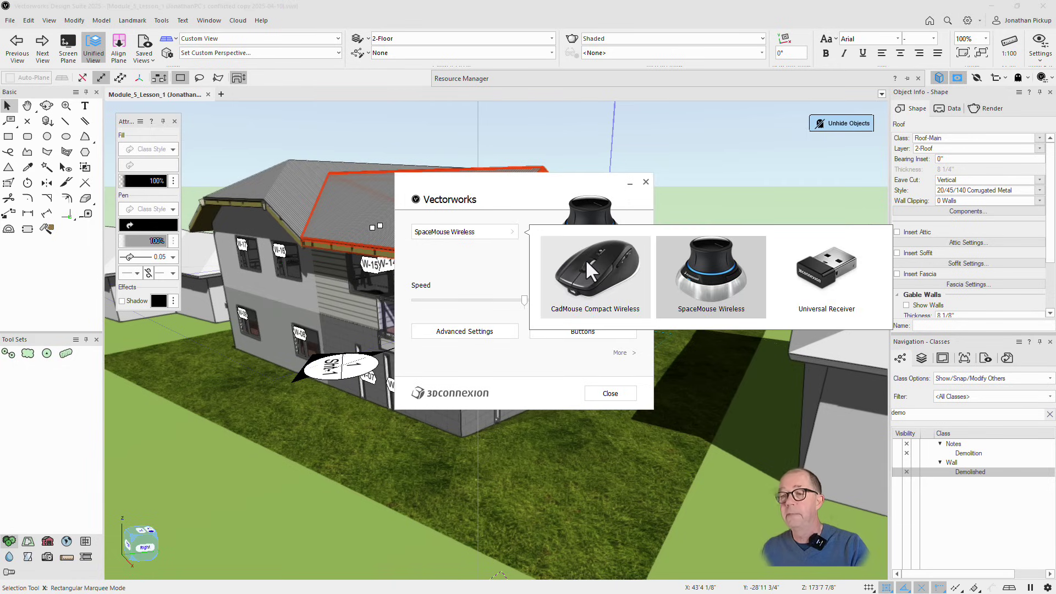
left_click(585, 270)
left_click(583, 331)
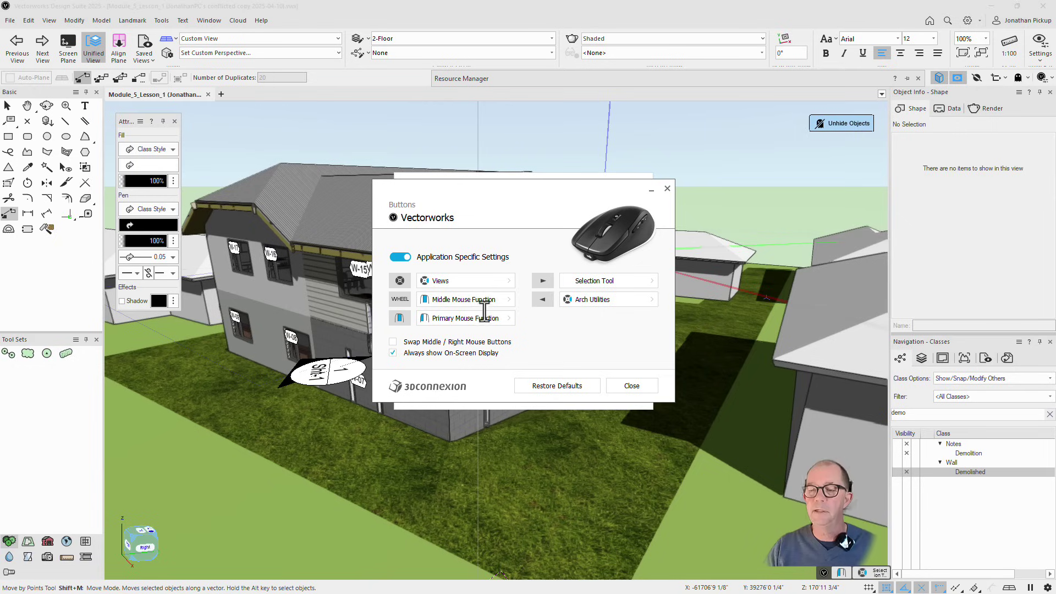
left_click(631, 385)
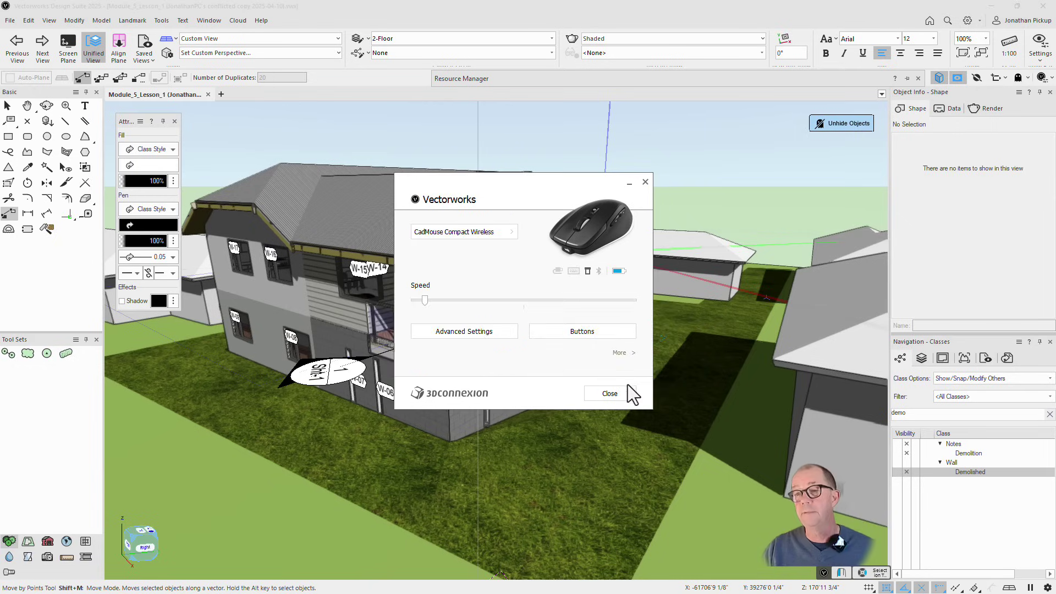
Step: Check the SpaceMouse's Advanced speed settings, then close all 3Dconnexion dialogs
left_click(488, 235)
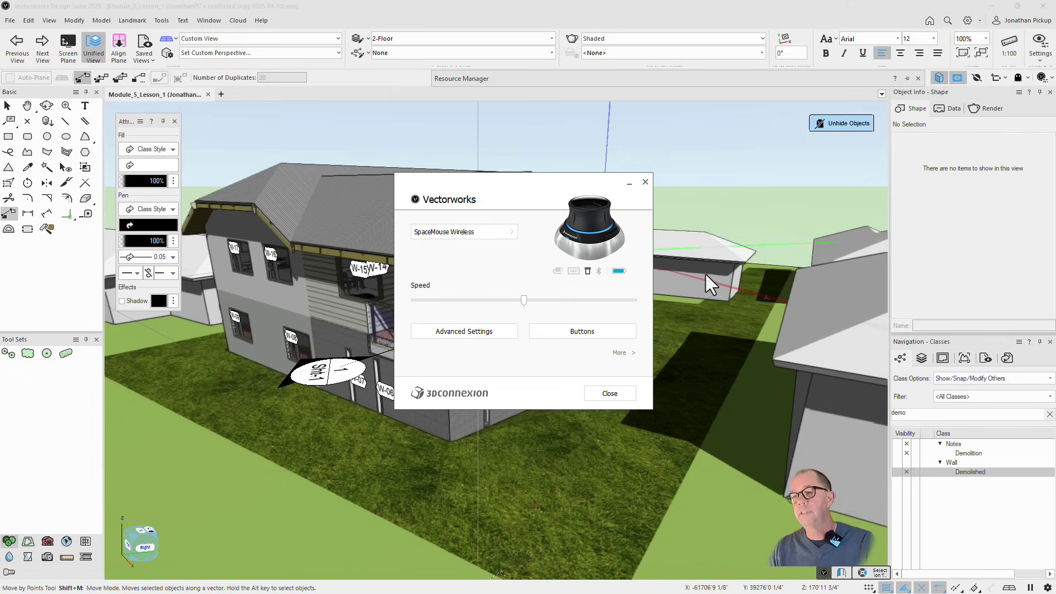
left_click(479, 331)
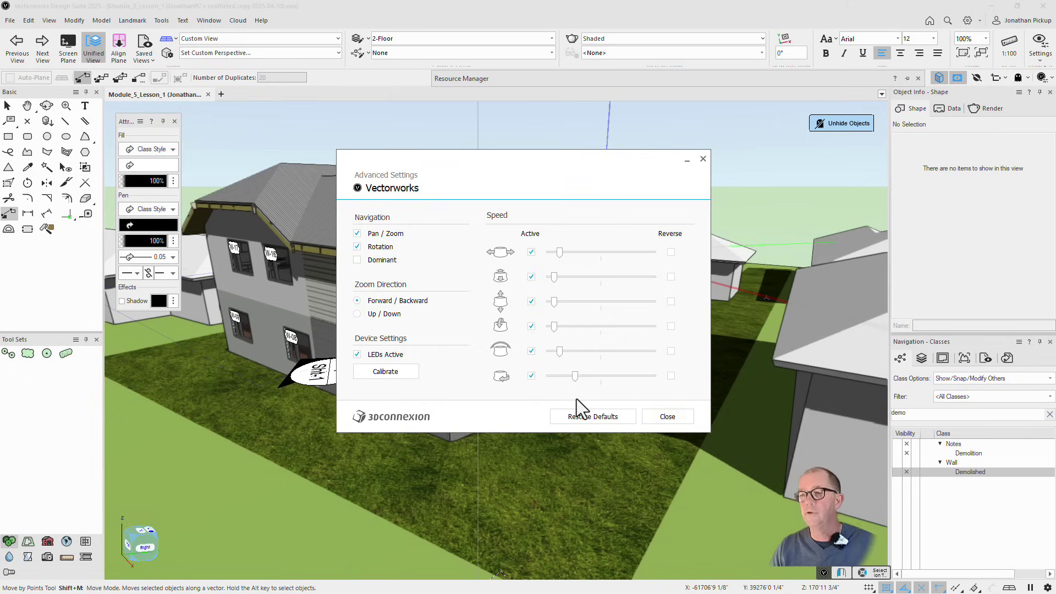
left_click(667, 416)
left_click(609, 395)
left_click(612, 396)
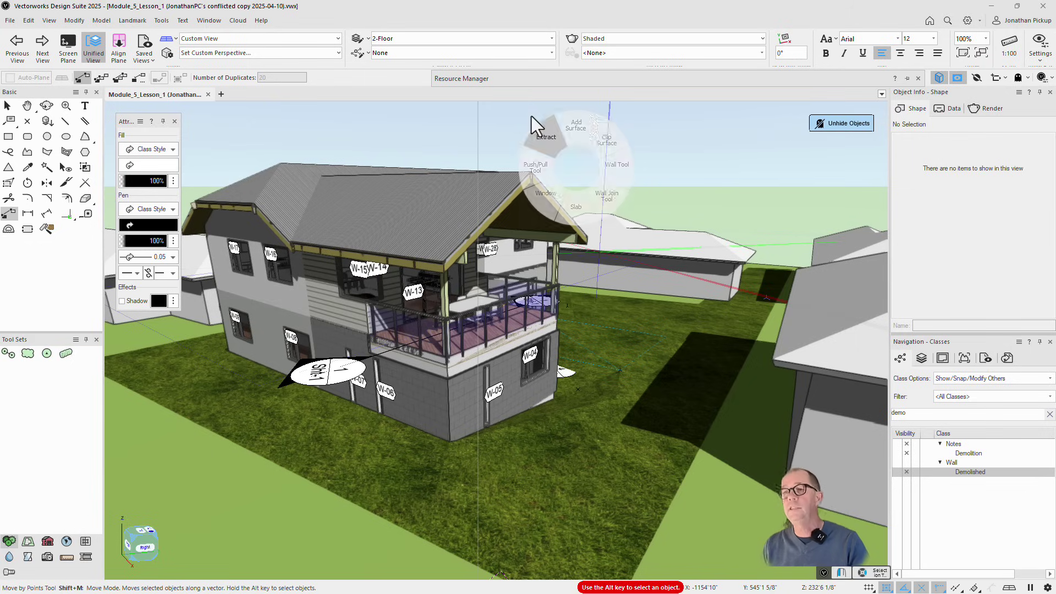
Step: Pick Push/Pull from the radial menu, show the Views pie, then return to the Selection tool
key("shift+r")
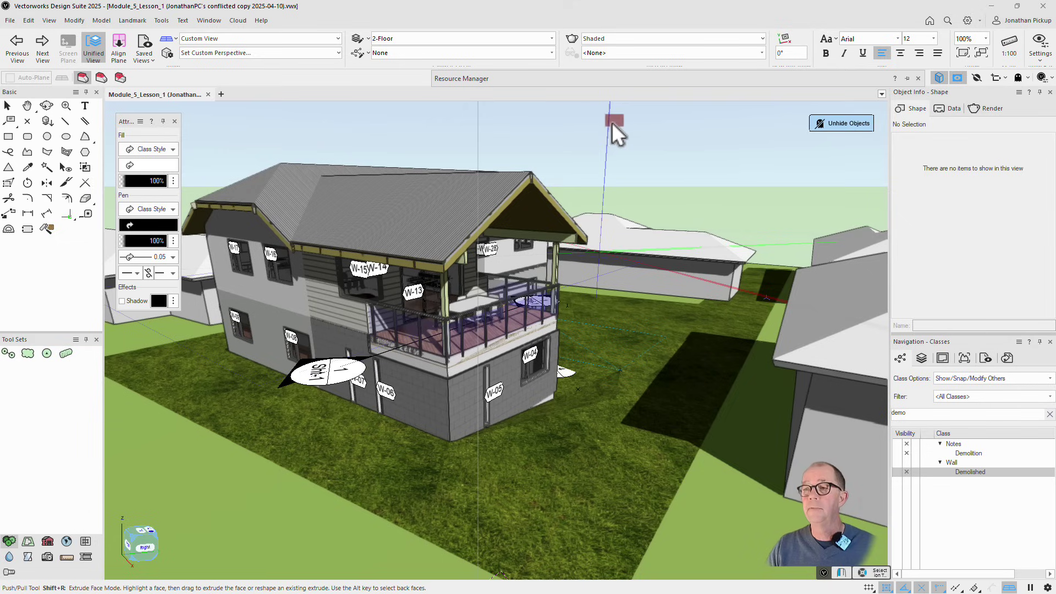
key("grave")
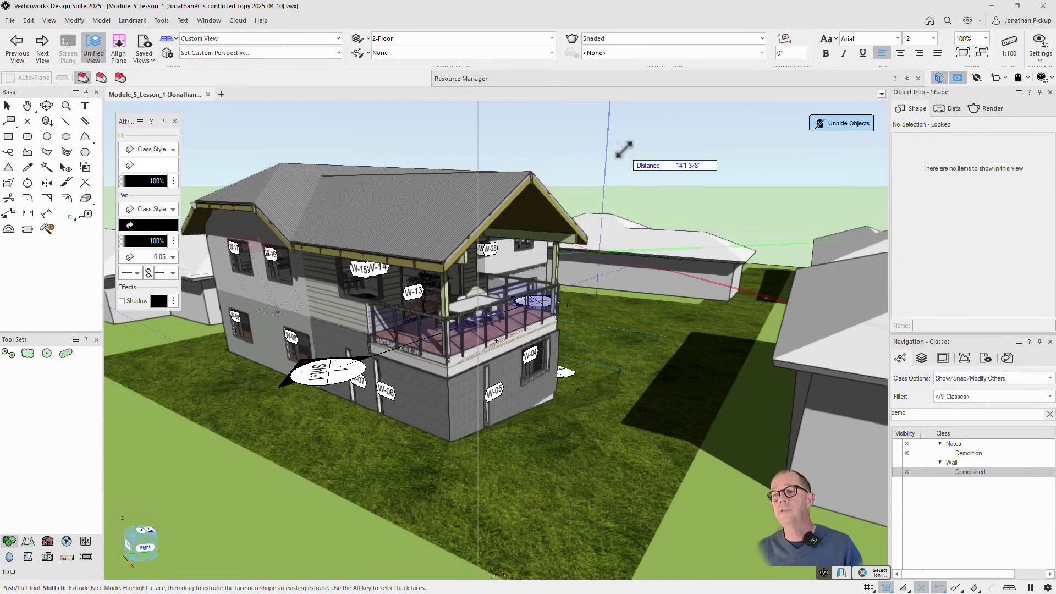
key("x")
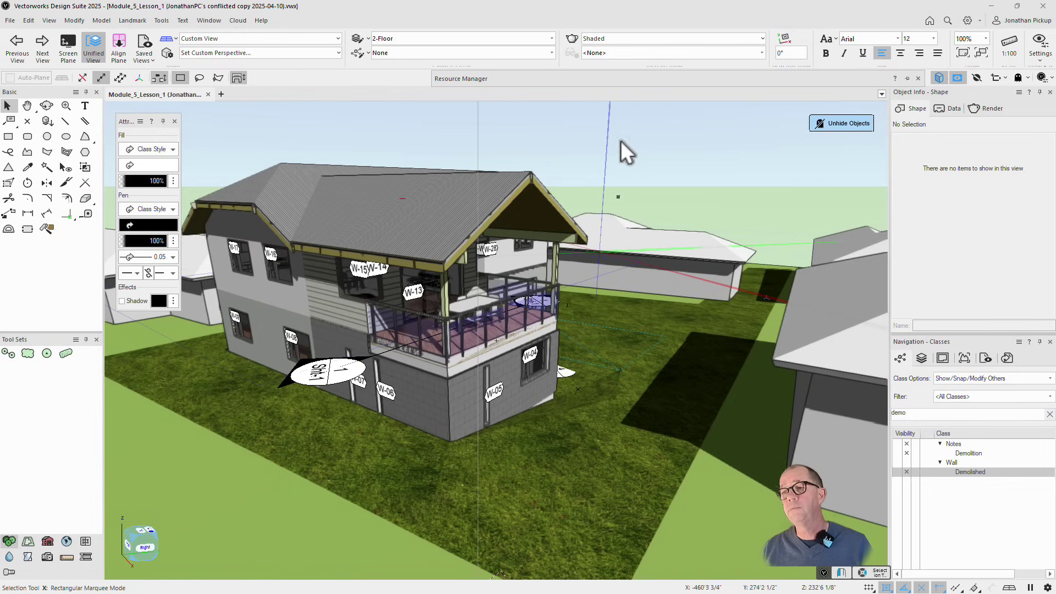
Step: Pick the Wall tool from the radial menu, start a wall, then cancel it
key("e")
left_click(662, 162)
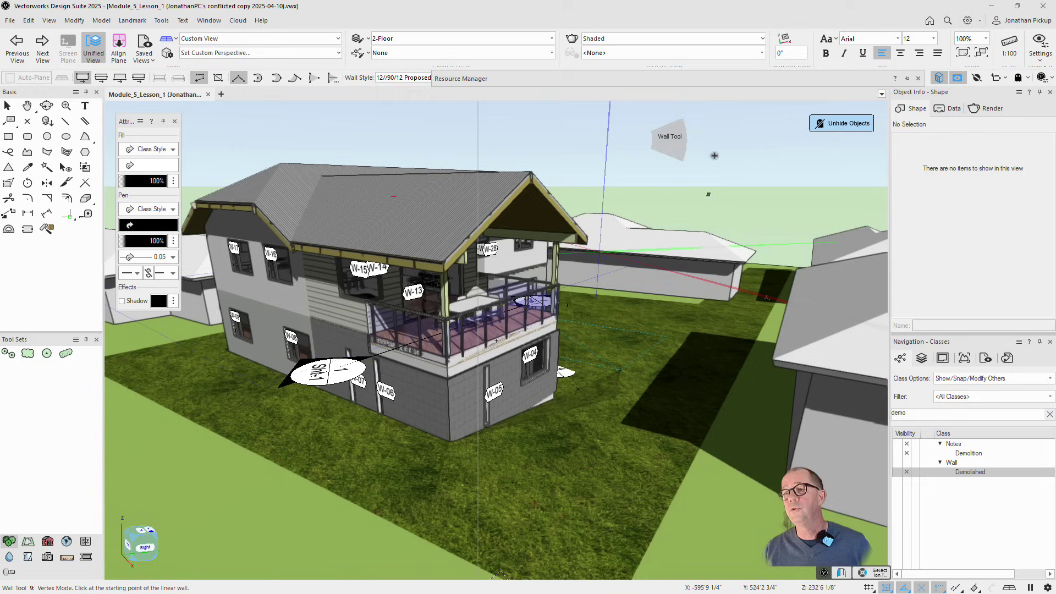
left_click(710, 150)
key("Escape")
Step: Switch to a standard view from the views radial menu, then return to the previous view
key("e")
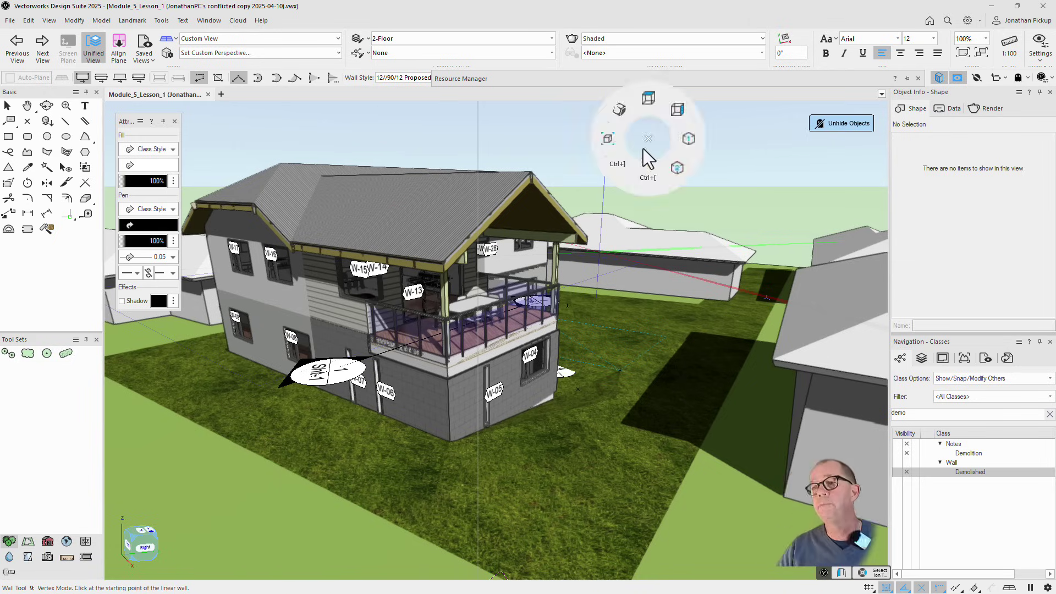
left_click(720, 137)
left_click(720, 133)
left_click(24, 48)
Step: Choose the Text tool from the tools radial menu, then return to plain selection
key("u")
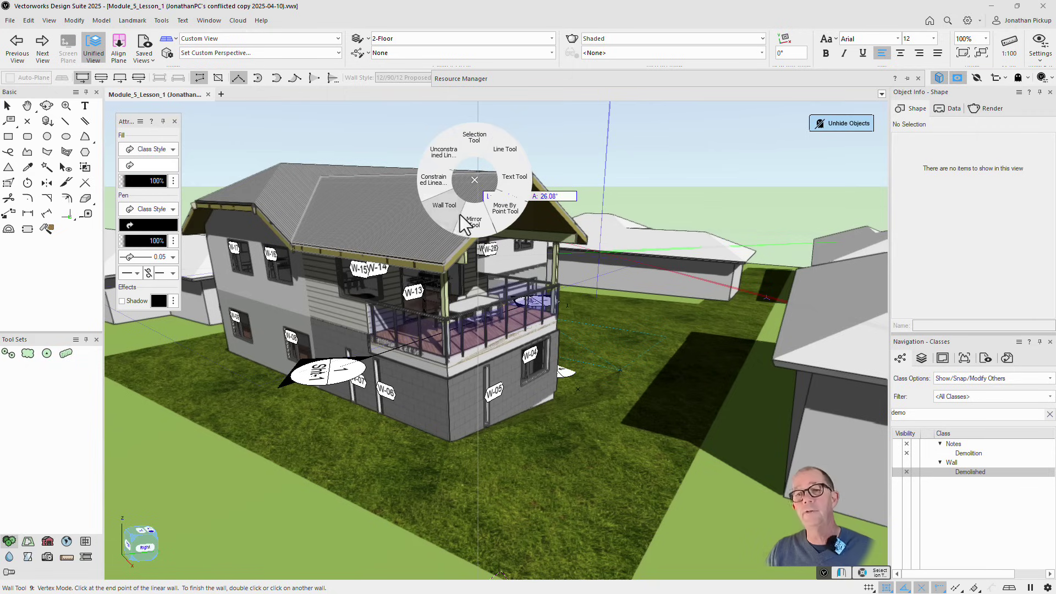
left_click(514, 177)
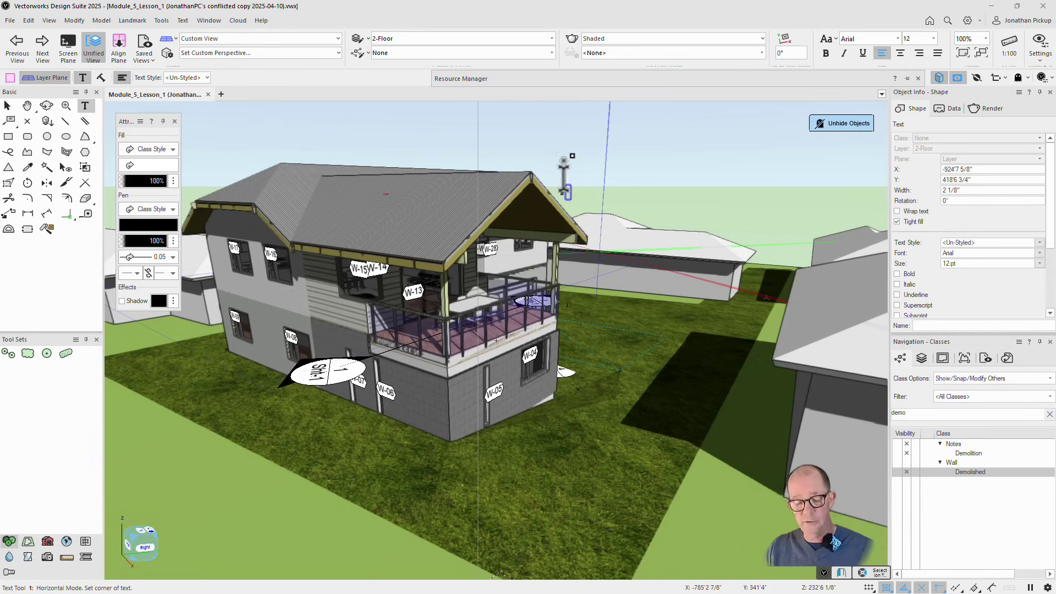
key("x")
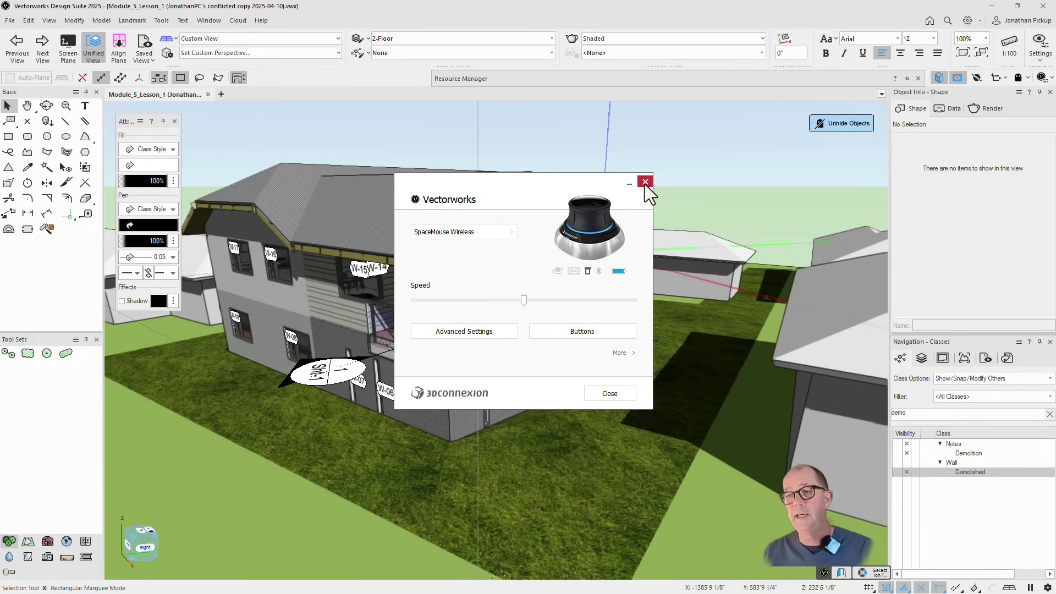
Step: Review the LEFT/RIGHT button mappings, then close the Buttons panel and 3Dconnexion settings
left_click(579, 334)
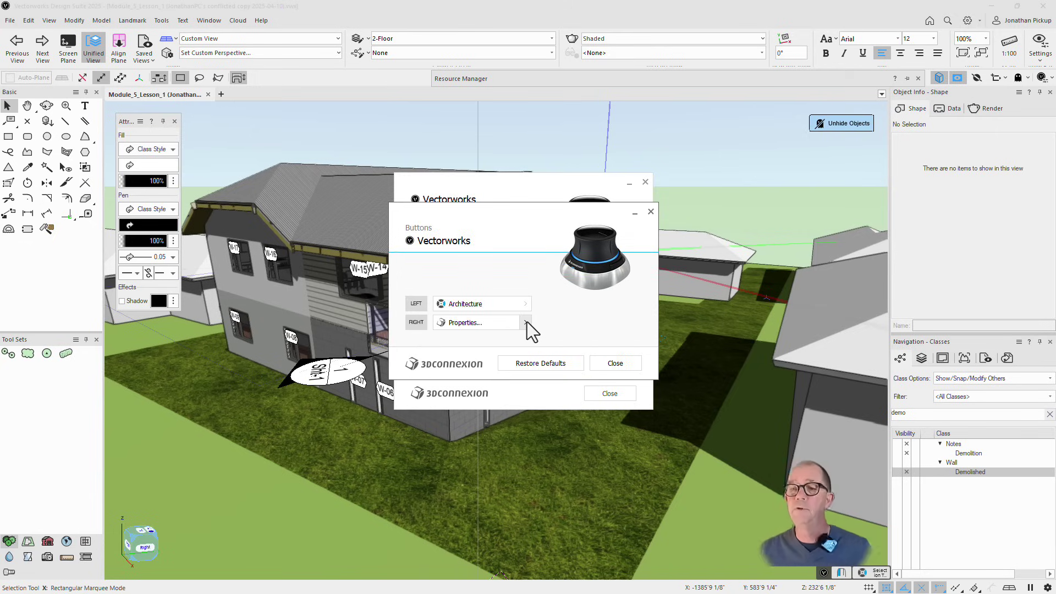
left_click(615, 357)
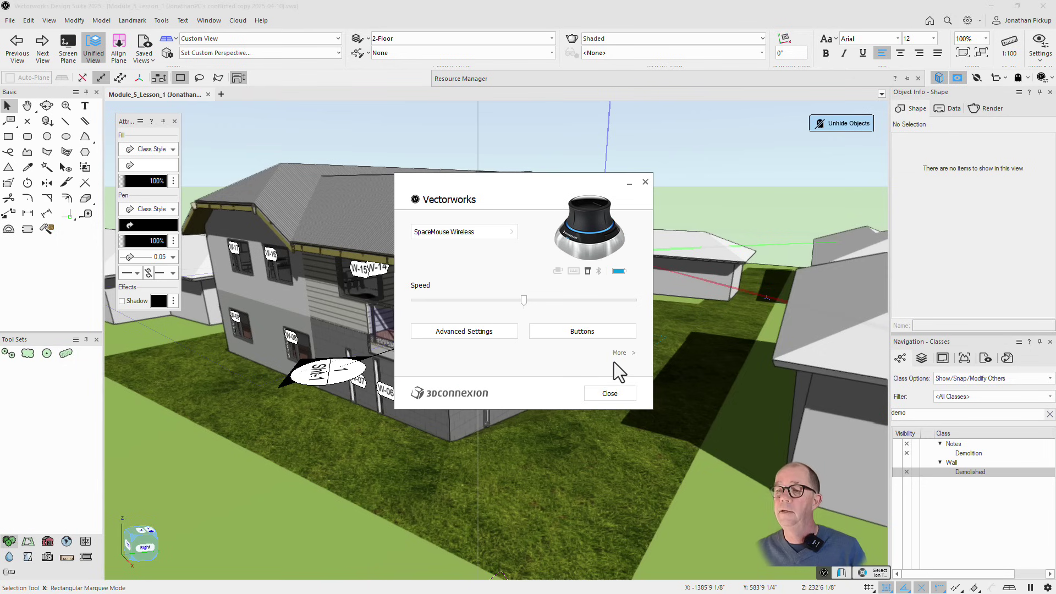
left_click(606, 393)
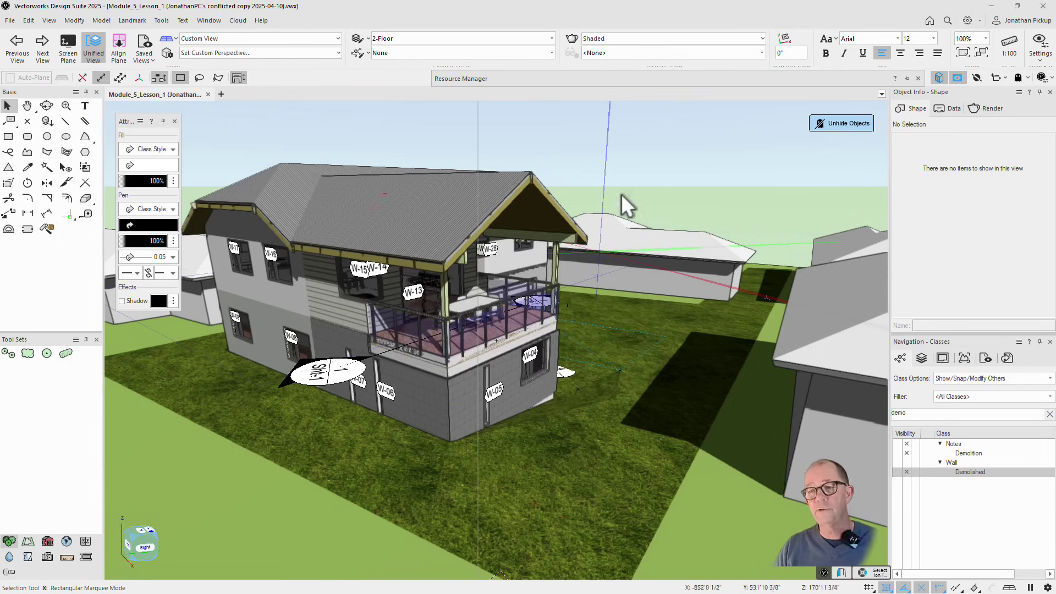
Step: Fly through the balcony into the upper-floor kitchen and dining area with Flyover
key("shift+c")
left_click_drag(635, 256, 633, 264)
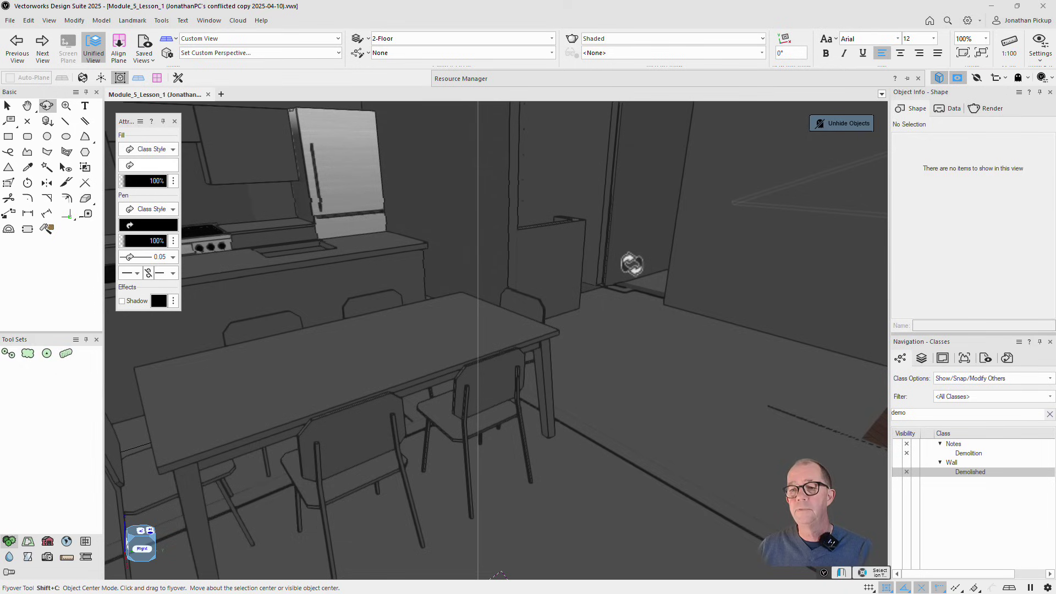